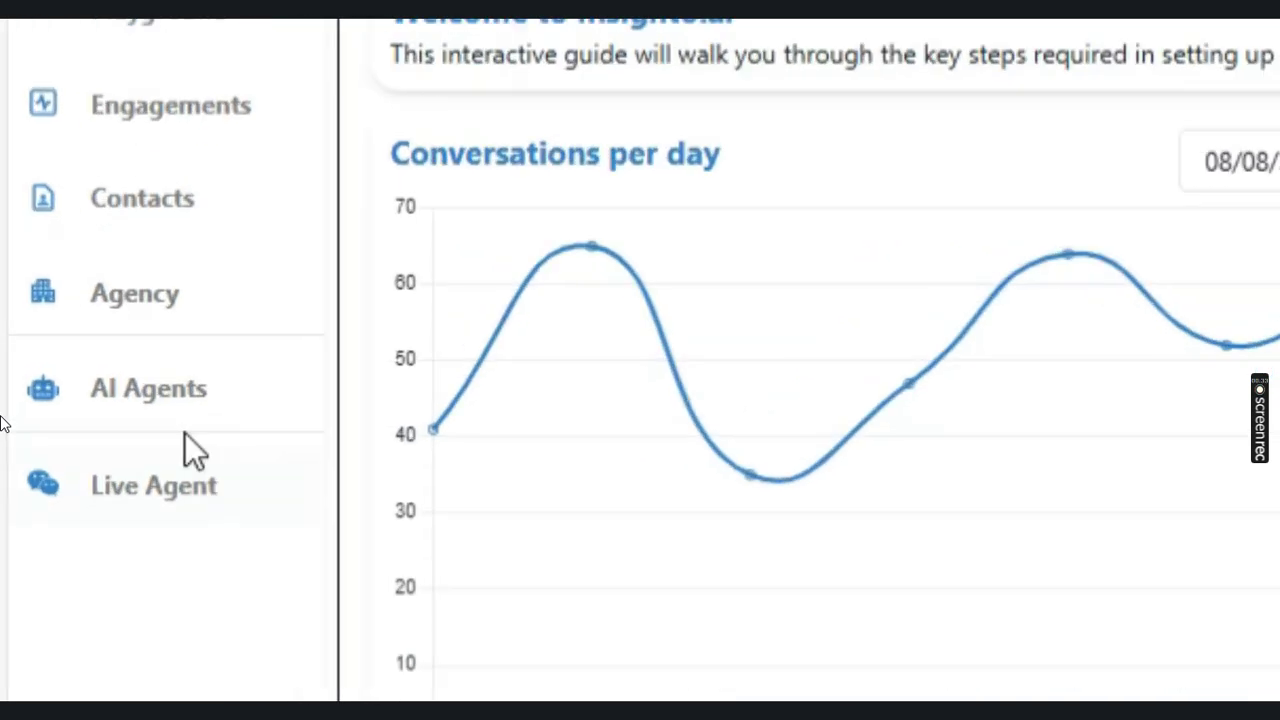
# - Open the AI Agents data sources list showing the eight existing sources
pyautogui.click(218, 432)
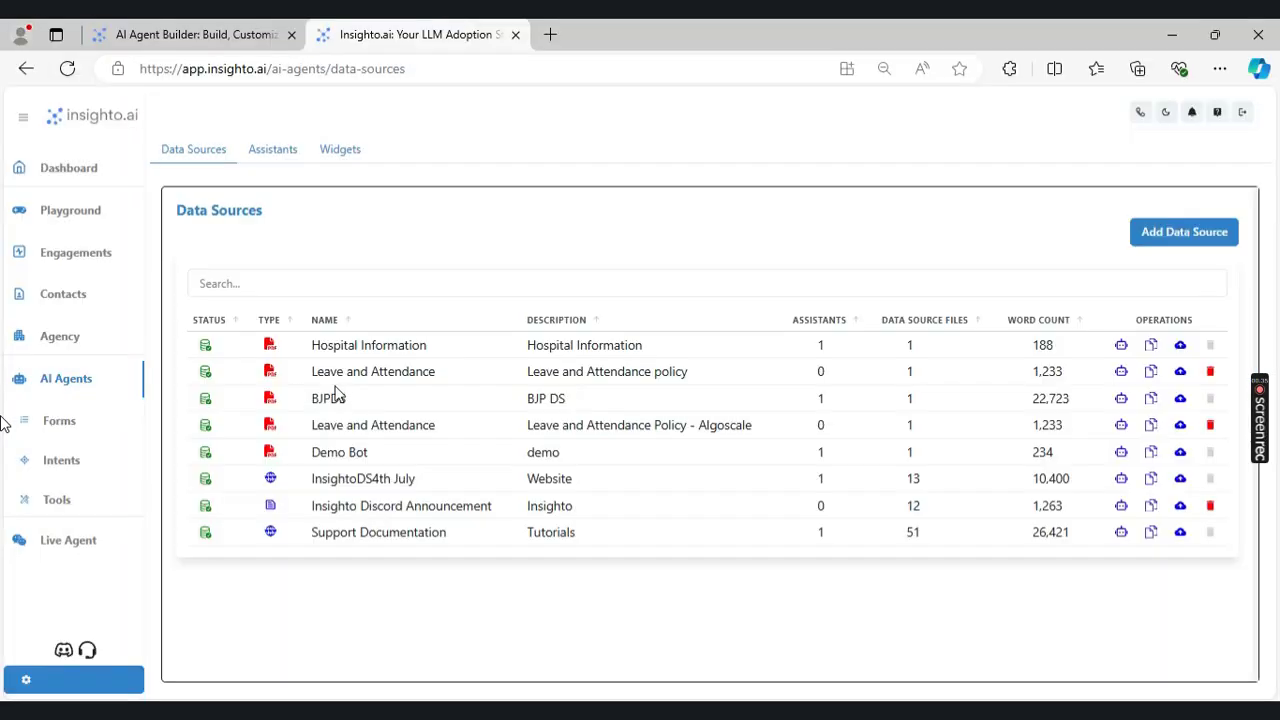
pyautogui.click(1125, 240)
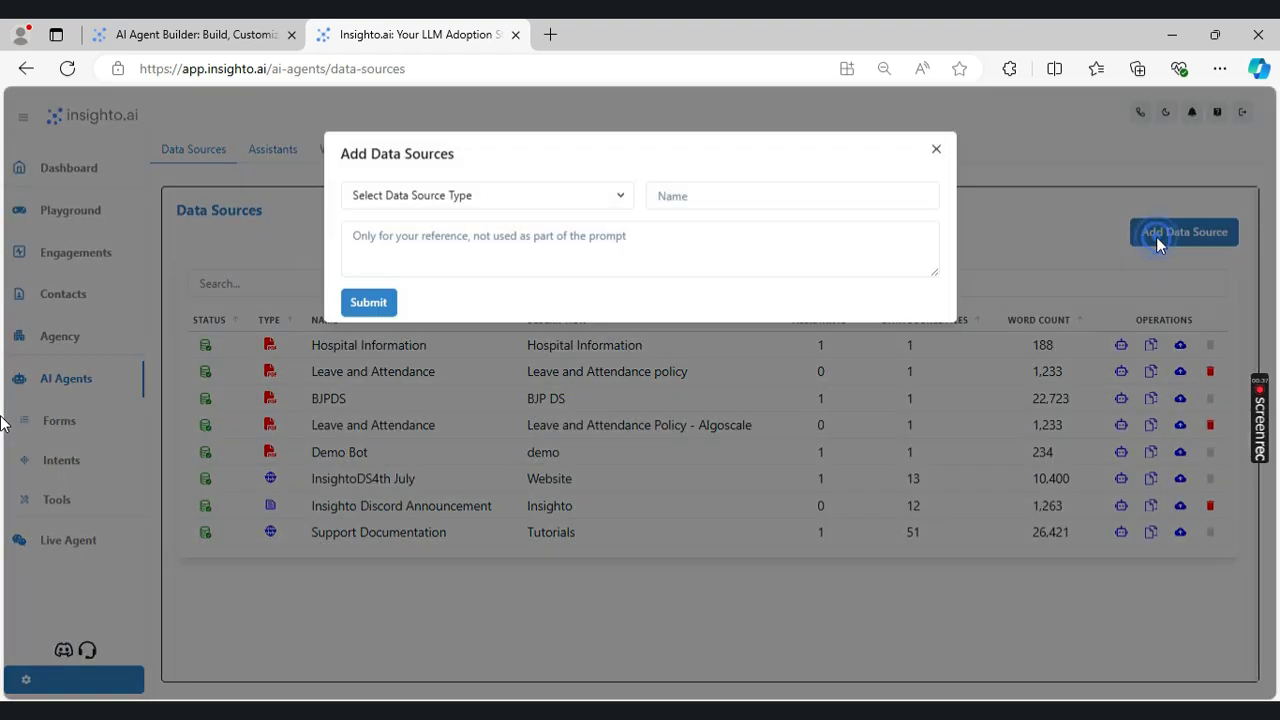
pyautogui.click(450, 197)
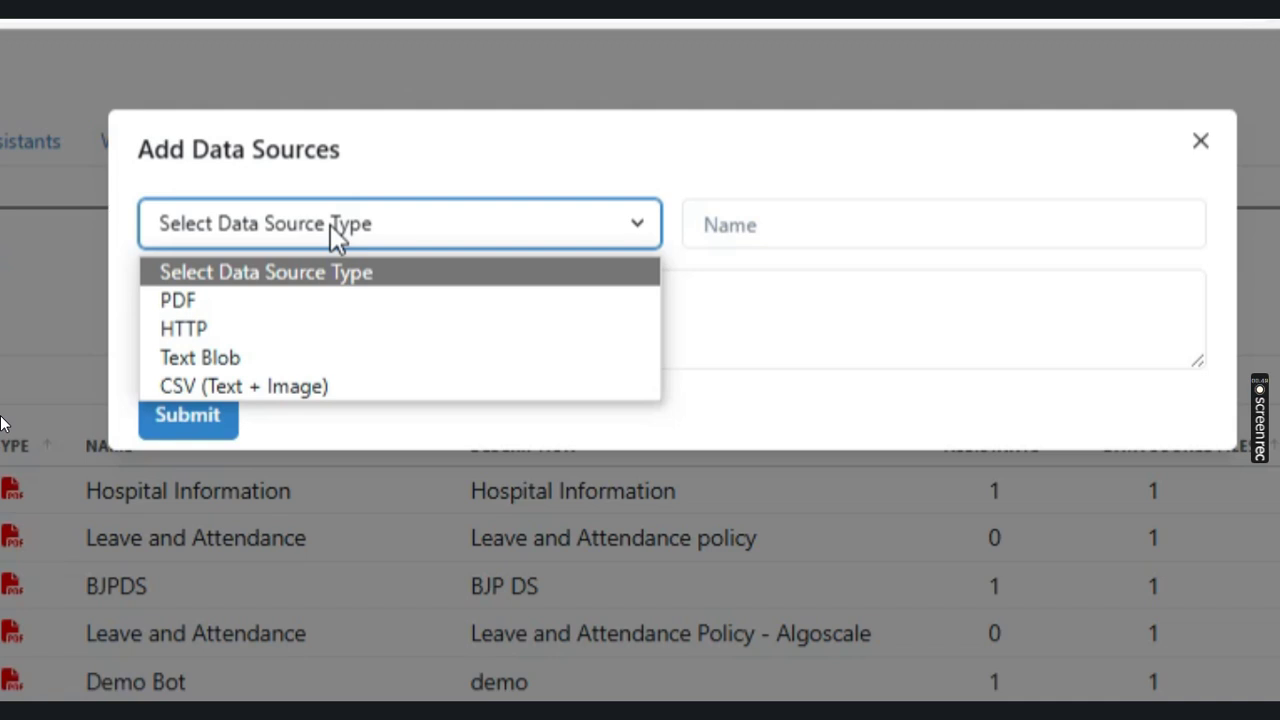
pyautogui.click(282, 305)
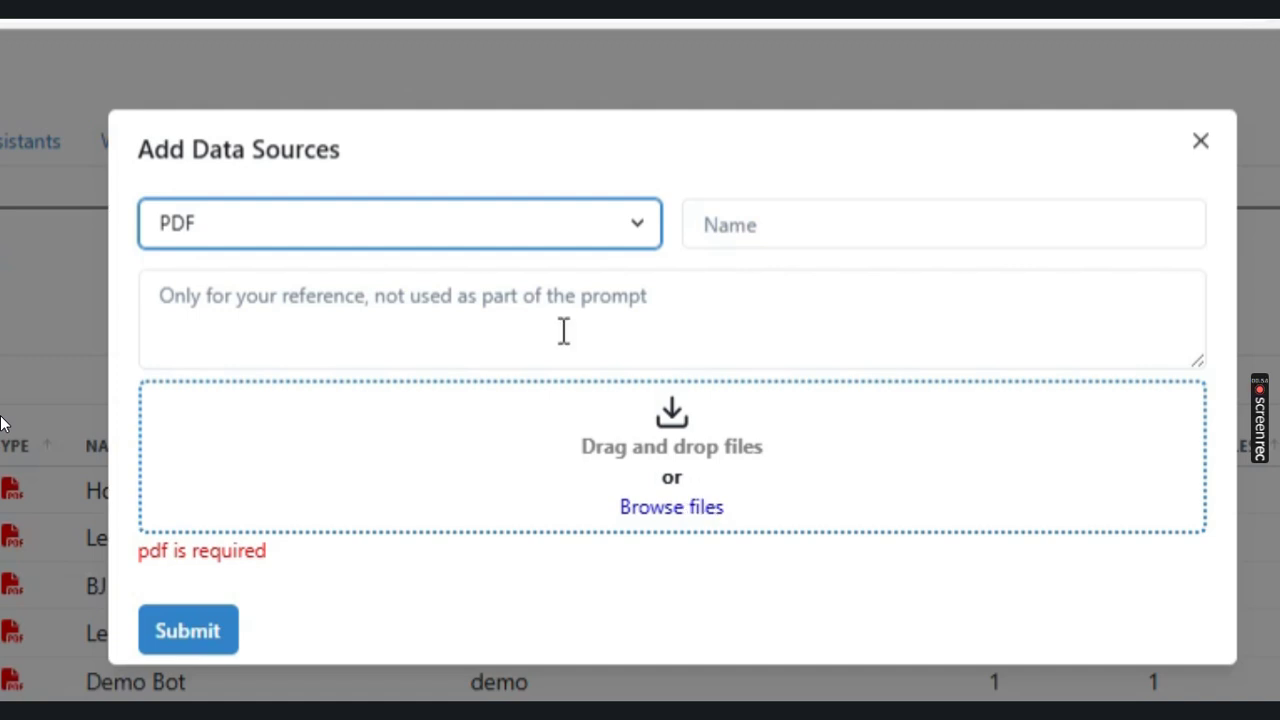
pyautogui.click(477, 246)
pyautogui.click(328, 328)
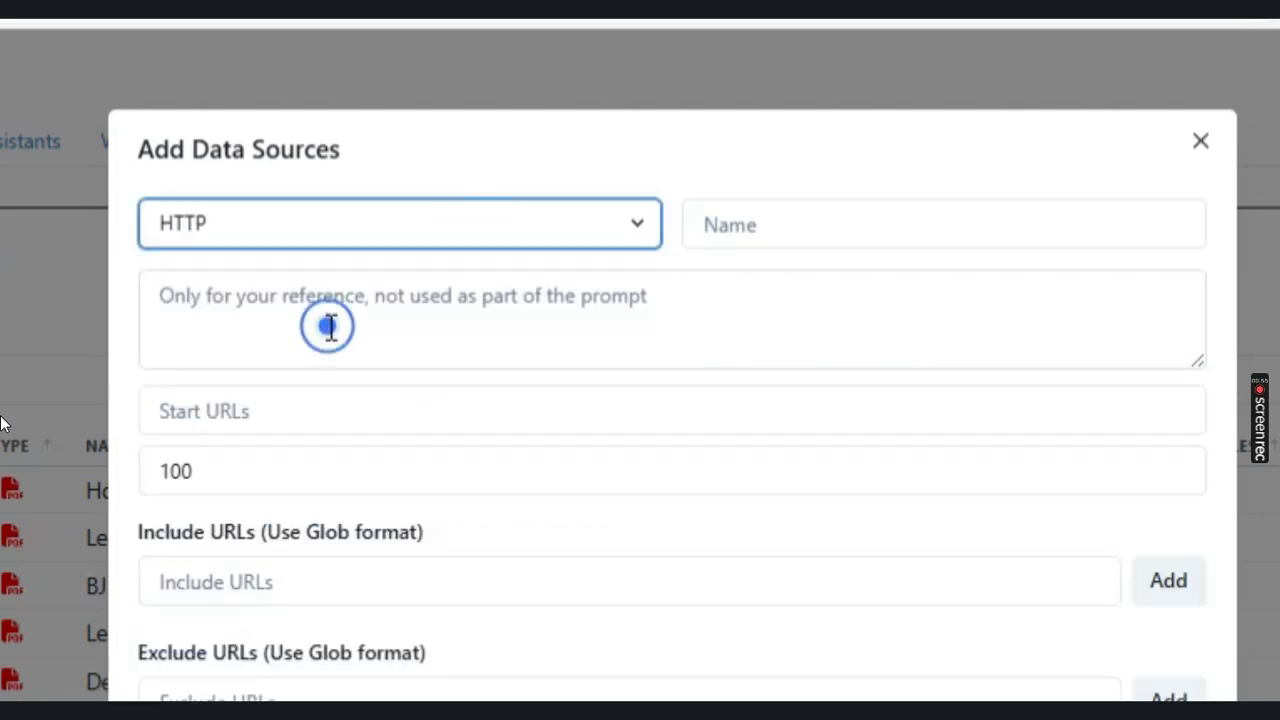
pyautogui.click(350, 406)
pyautogui.click(288, 560)
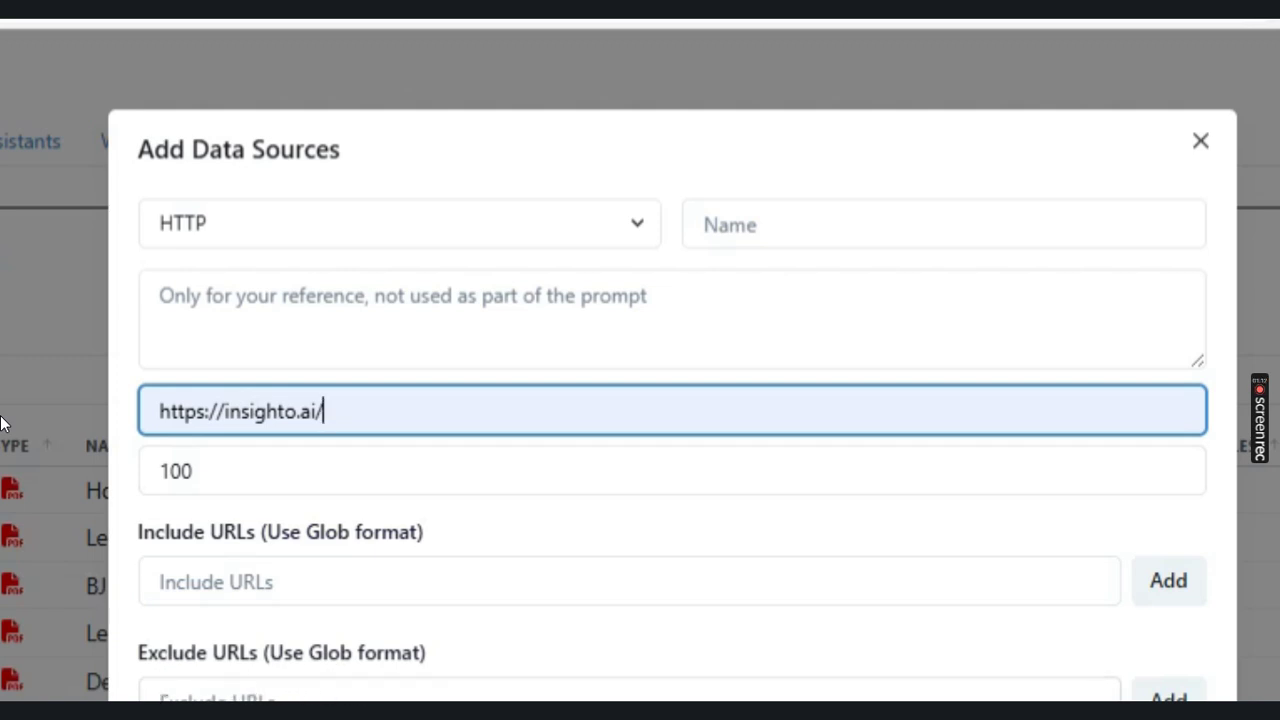
# - Switch the data source type through Text Blob to CSV (Text + Image)
pyautogui.click(360, 223)
pyautogui.click(301, 359)
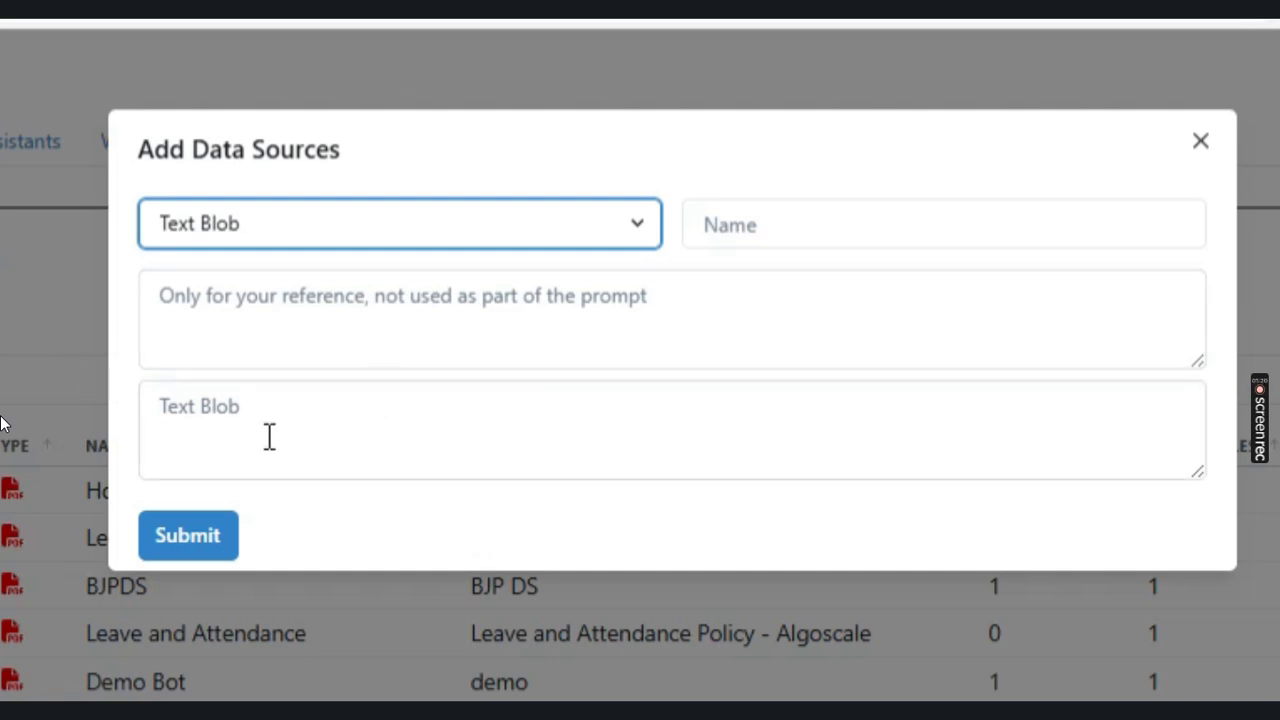
pyautogui.click(338, 216)
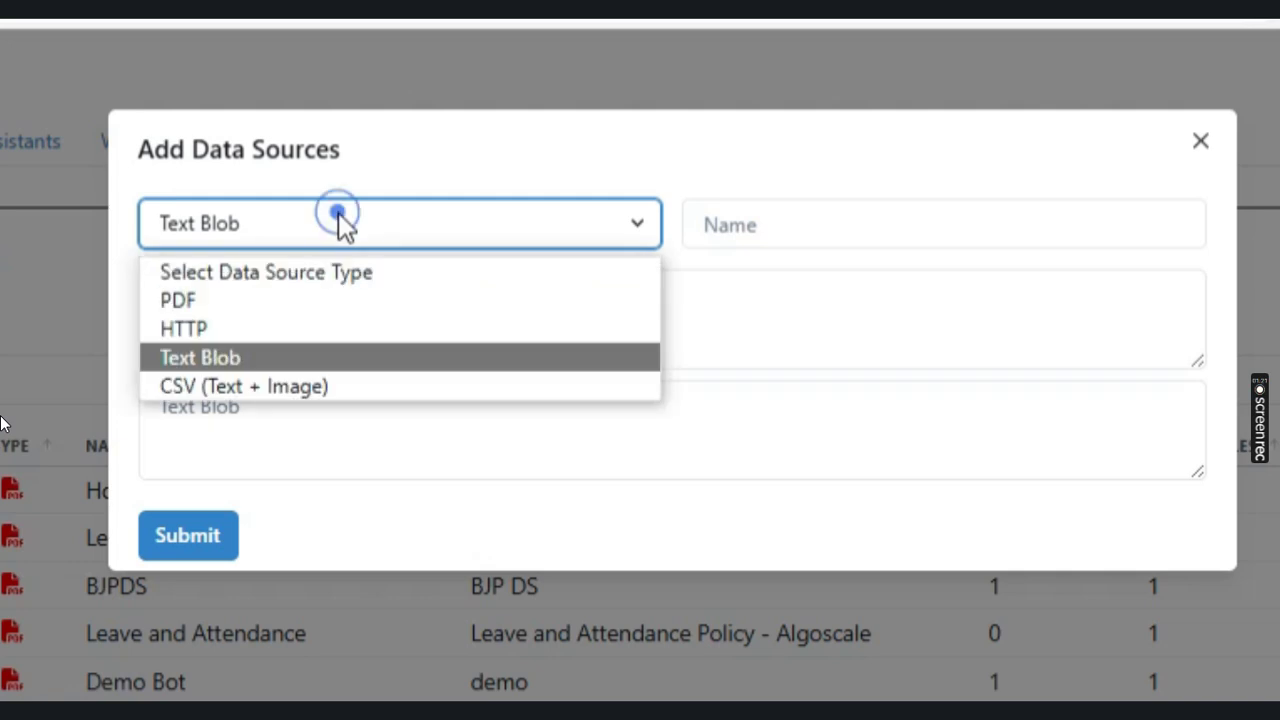
pyautogui.click(278, 384)
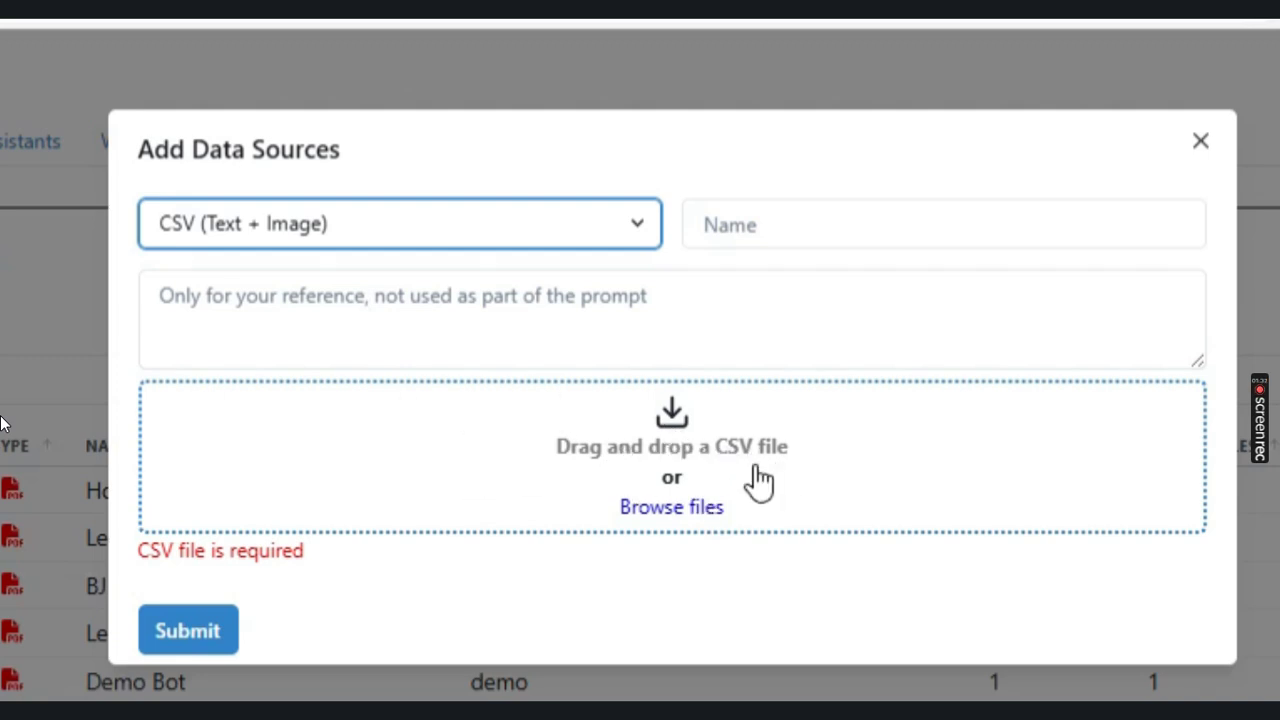
pyautogui.click(341, 224)
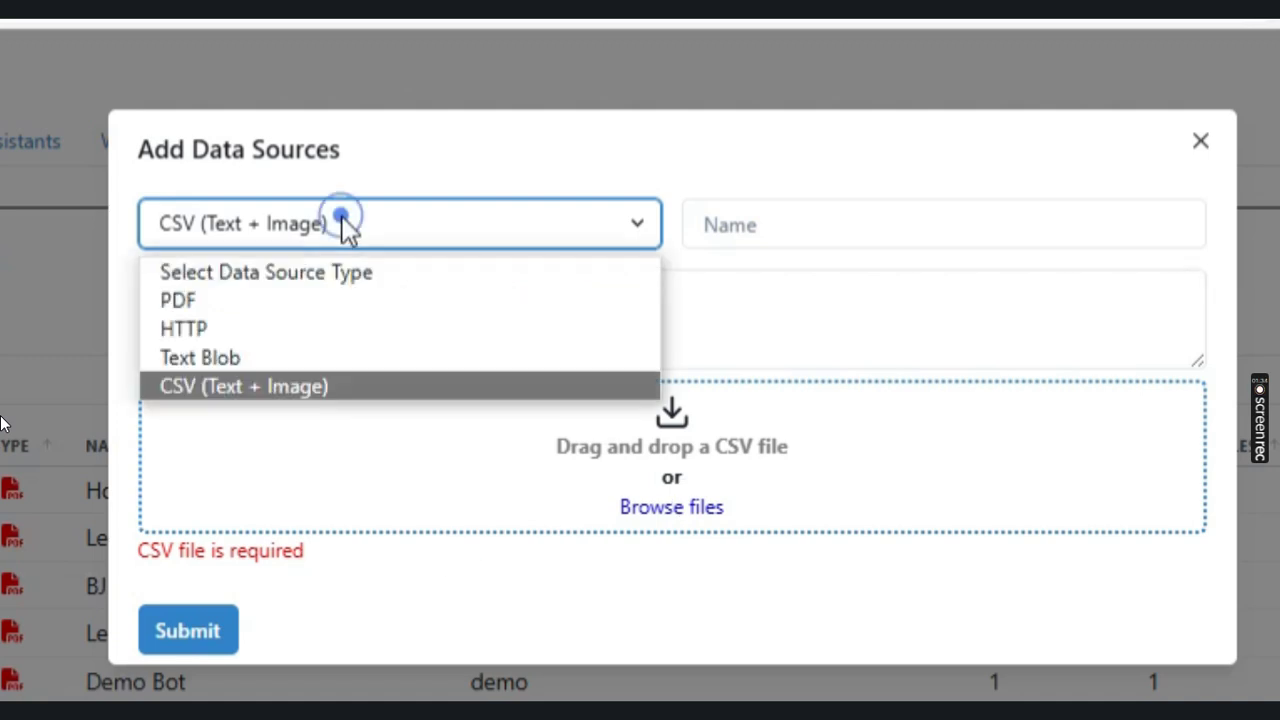
# - Make it a PDF data source with name and description both set to Test
pyautogui.click(261, 300)
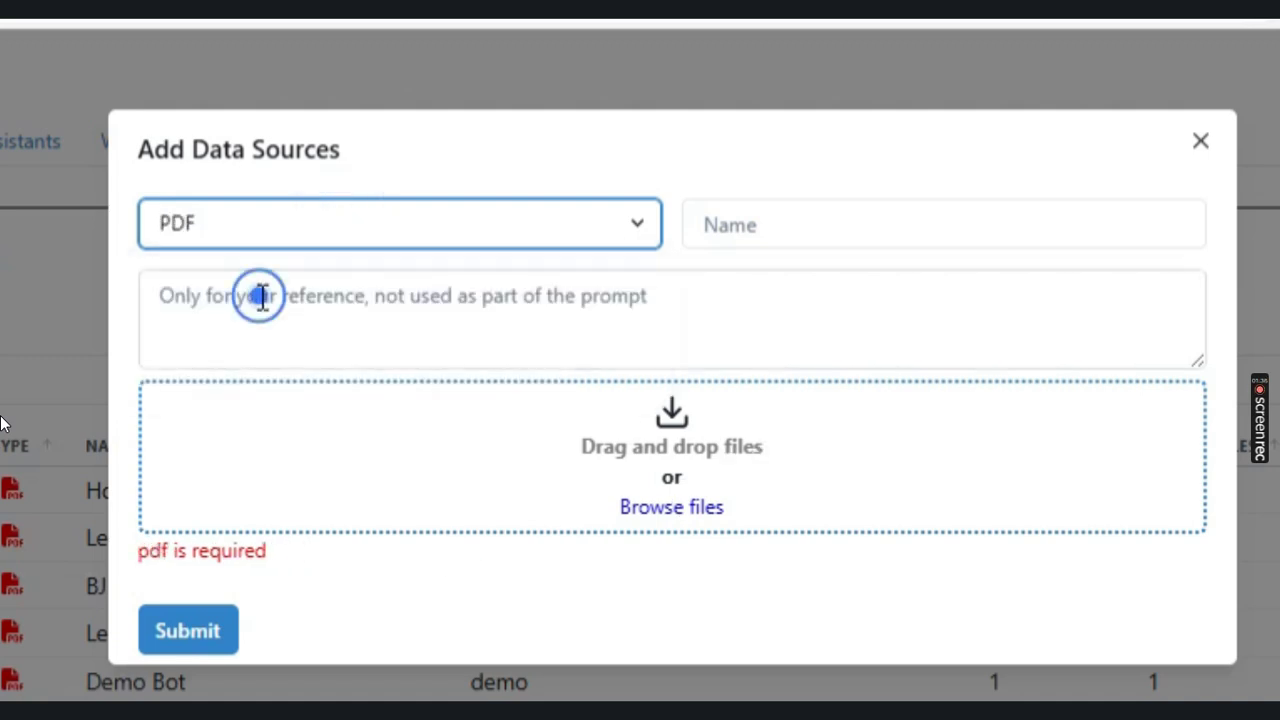
pyautogui.click(860, 224)
pyautogui.write('Test')
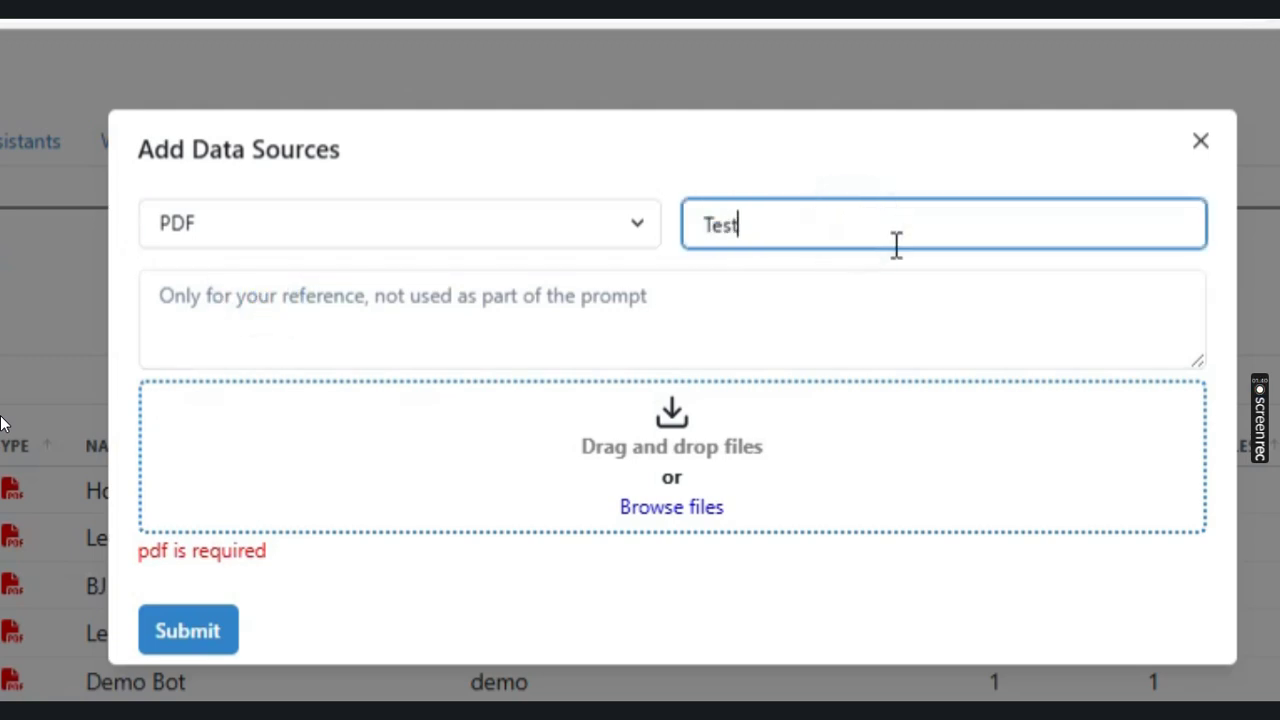
pyautogui.click(808, 338)
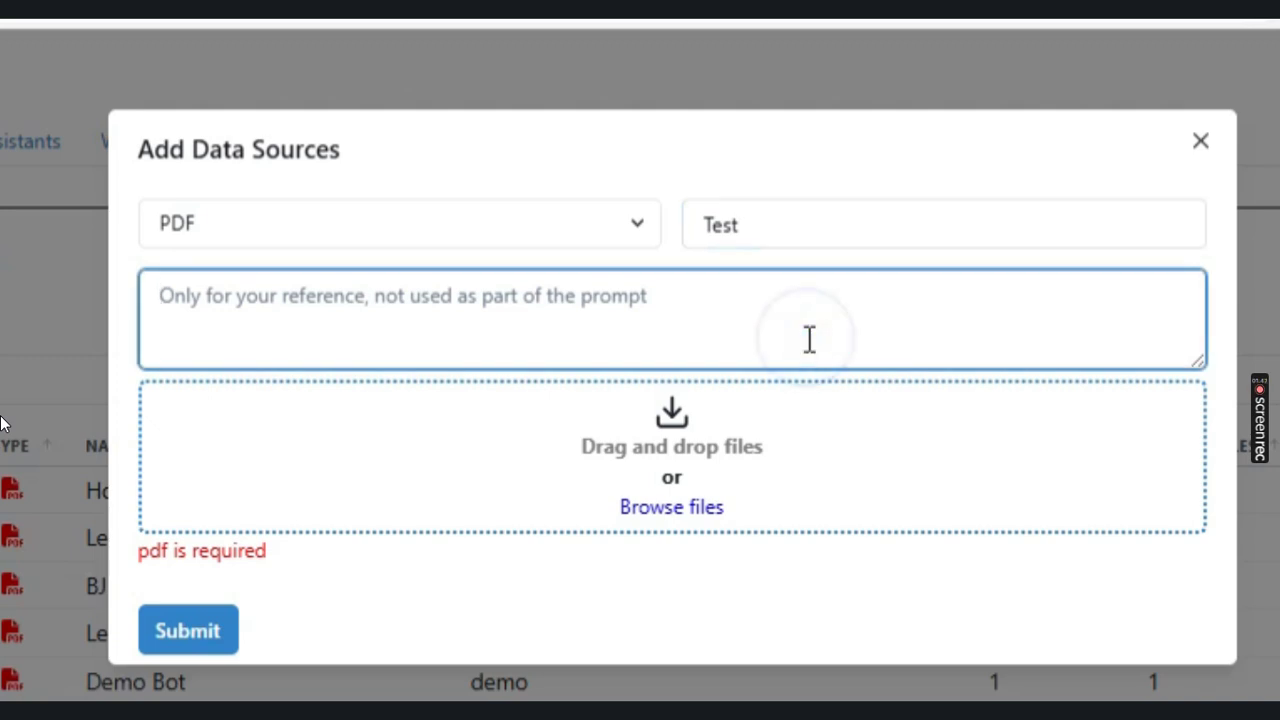
pyautogui.write('R')
pyautogui.press('BackSpace')
pyautogui.write('Test')
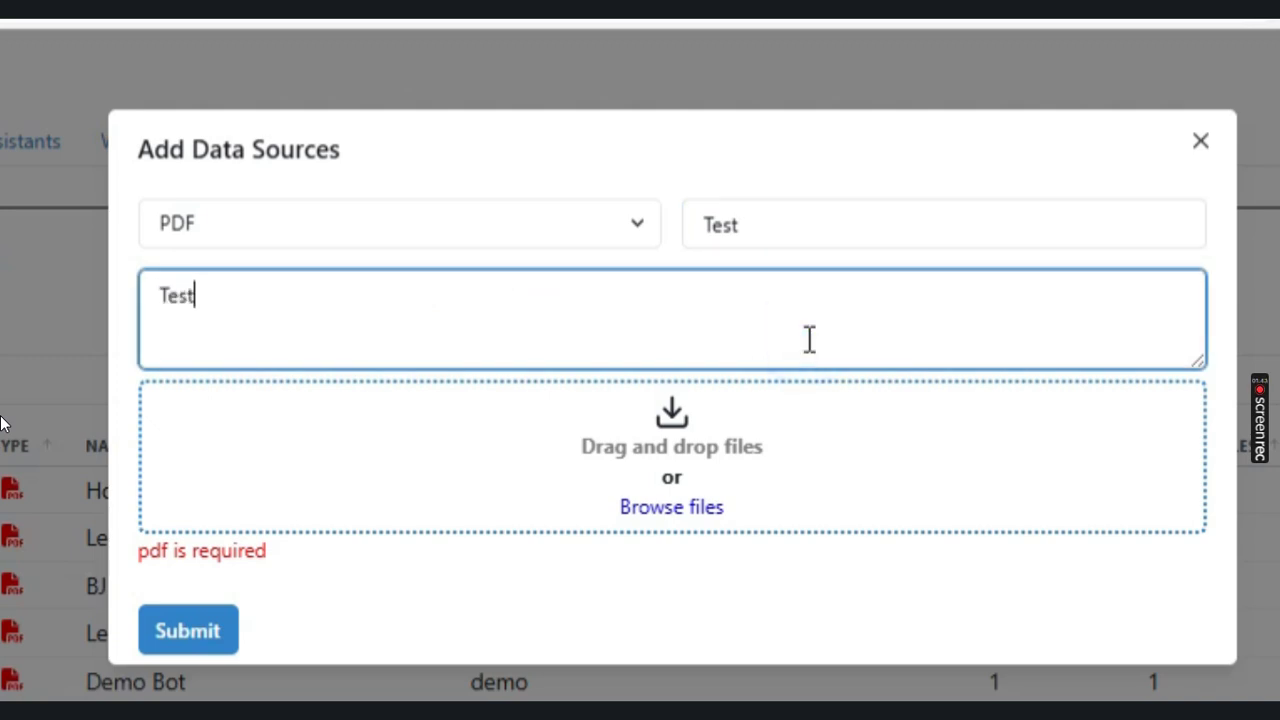
# - Attach Prompt.pdf and submit the new data source
pyautogui.click(672, 488)
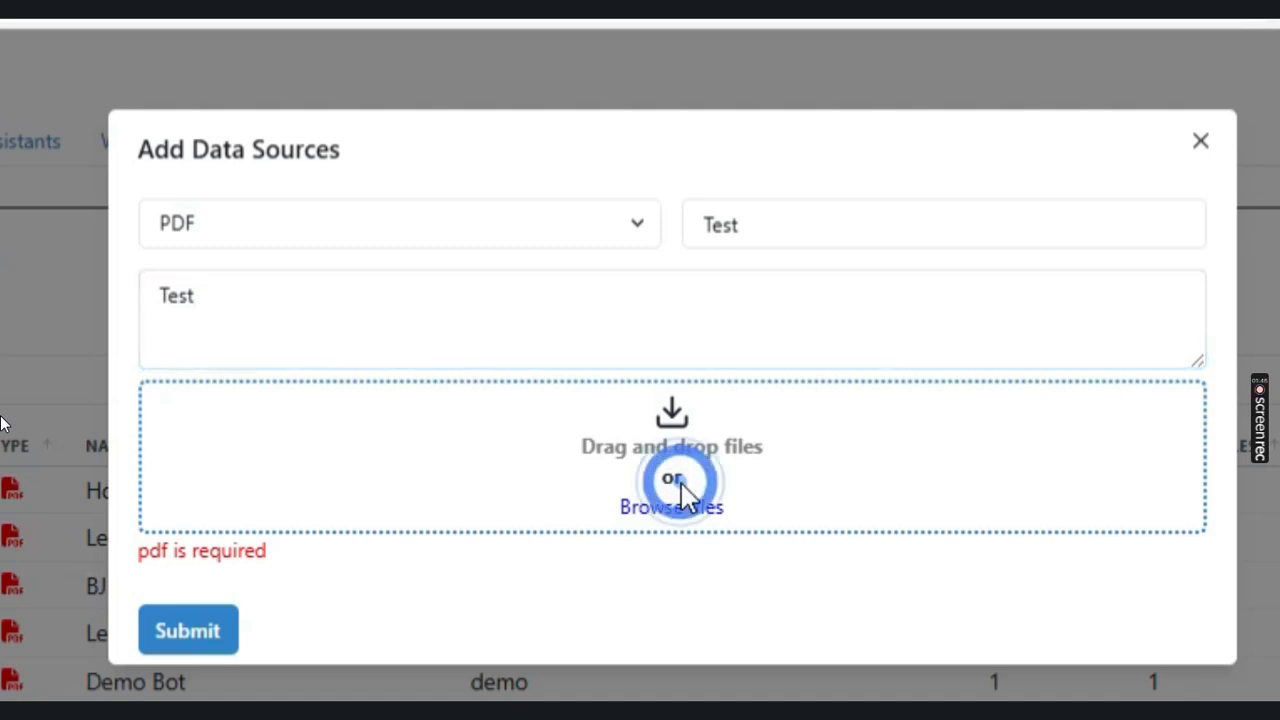
pyautogui.click(10, 180)
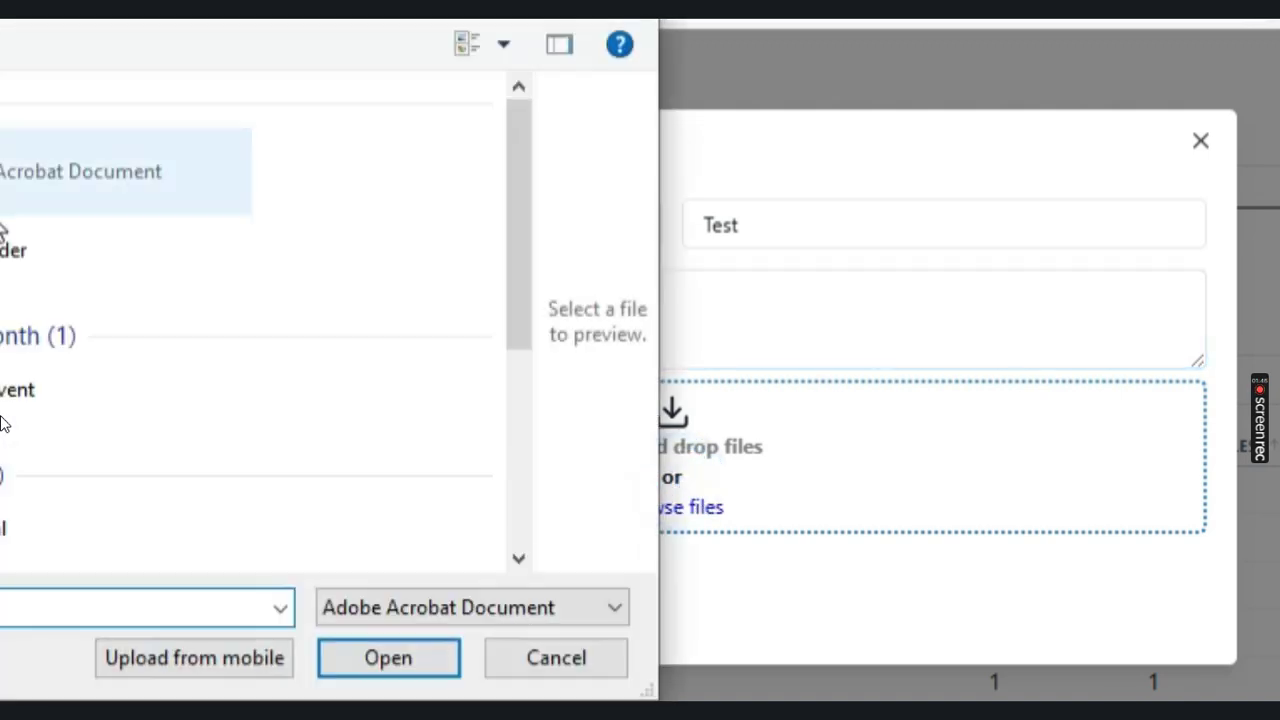
pyautogui.click(388, 680)
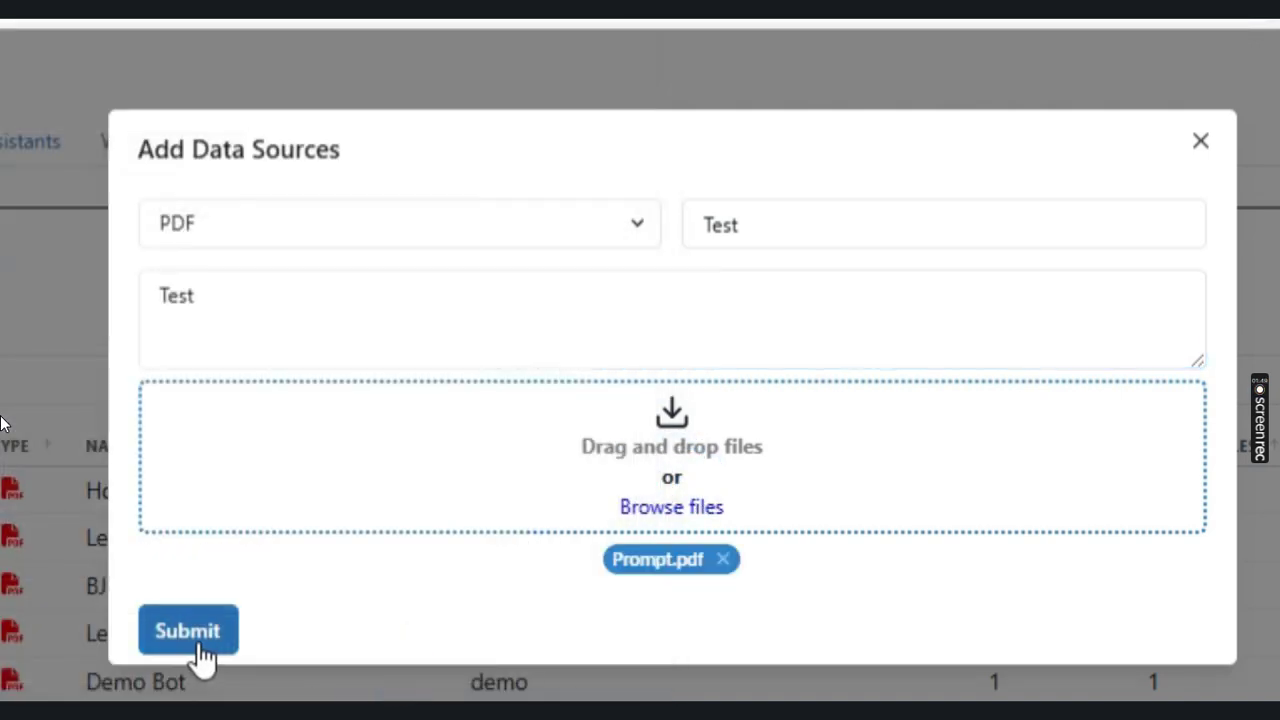
pyautogui.click(198, 640)
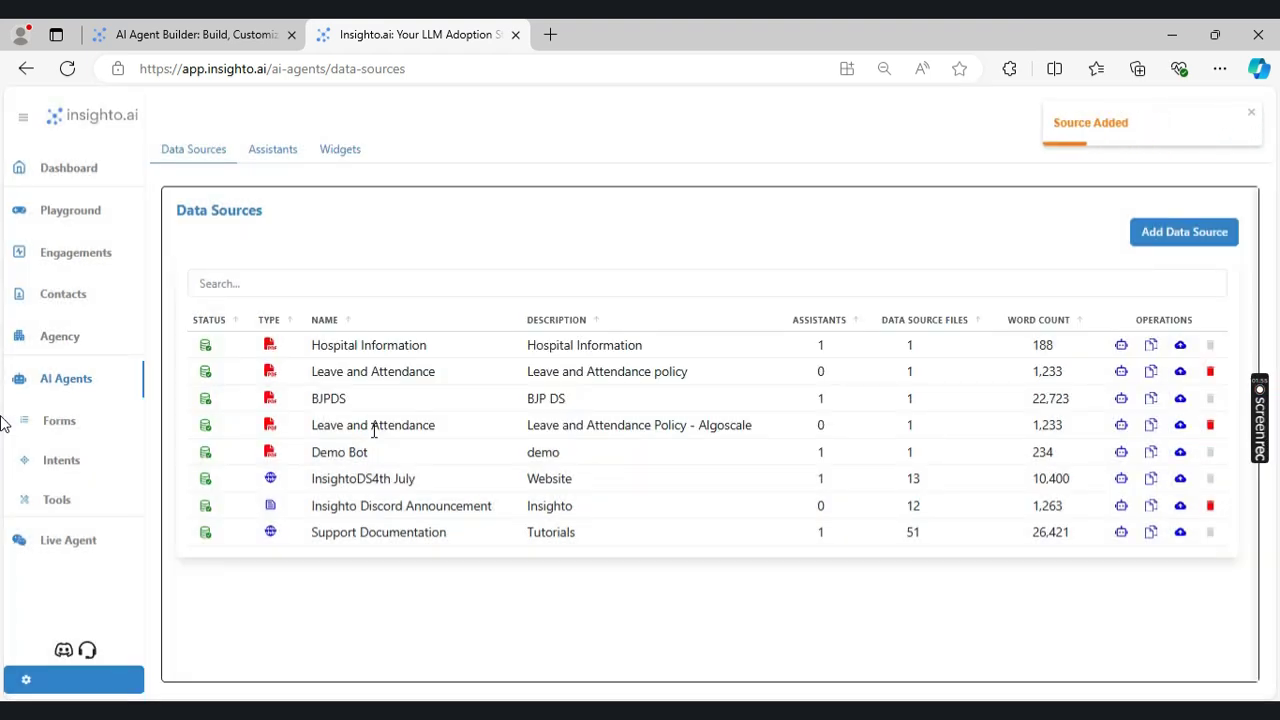
# - Confirm the Test source shows 1 file and 647 words, then go to Assistants
pyautogui.moveTo(207, 480)
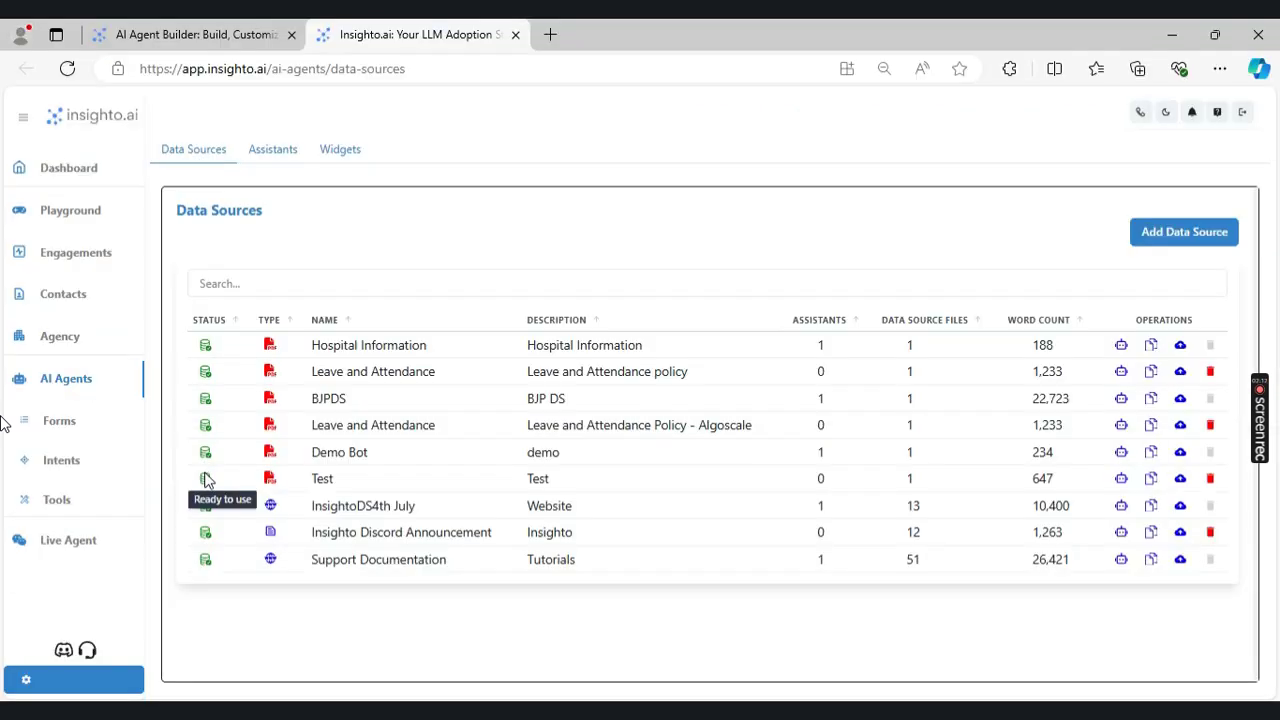
pyautogui.doubleClick(910, 480)
pyautogui.doubleClick(1035, 478)
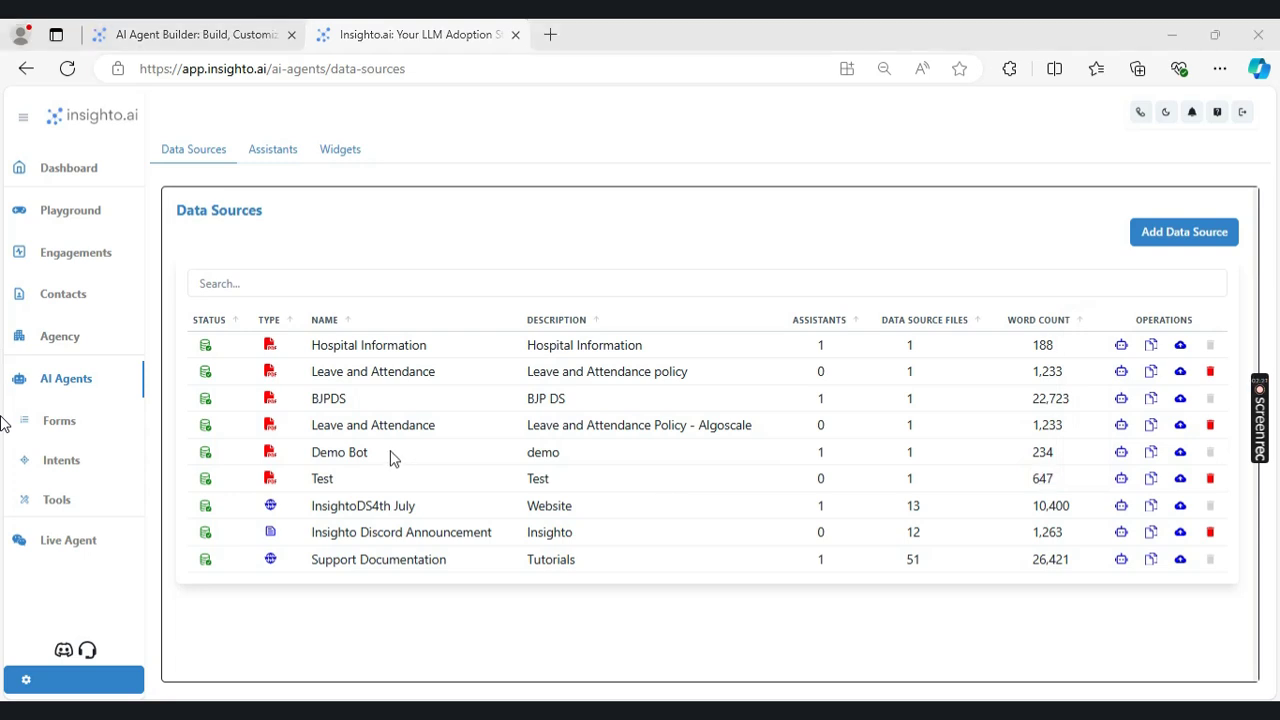
pyautogui.click(283, 150)
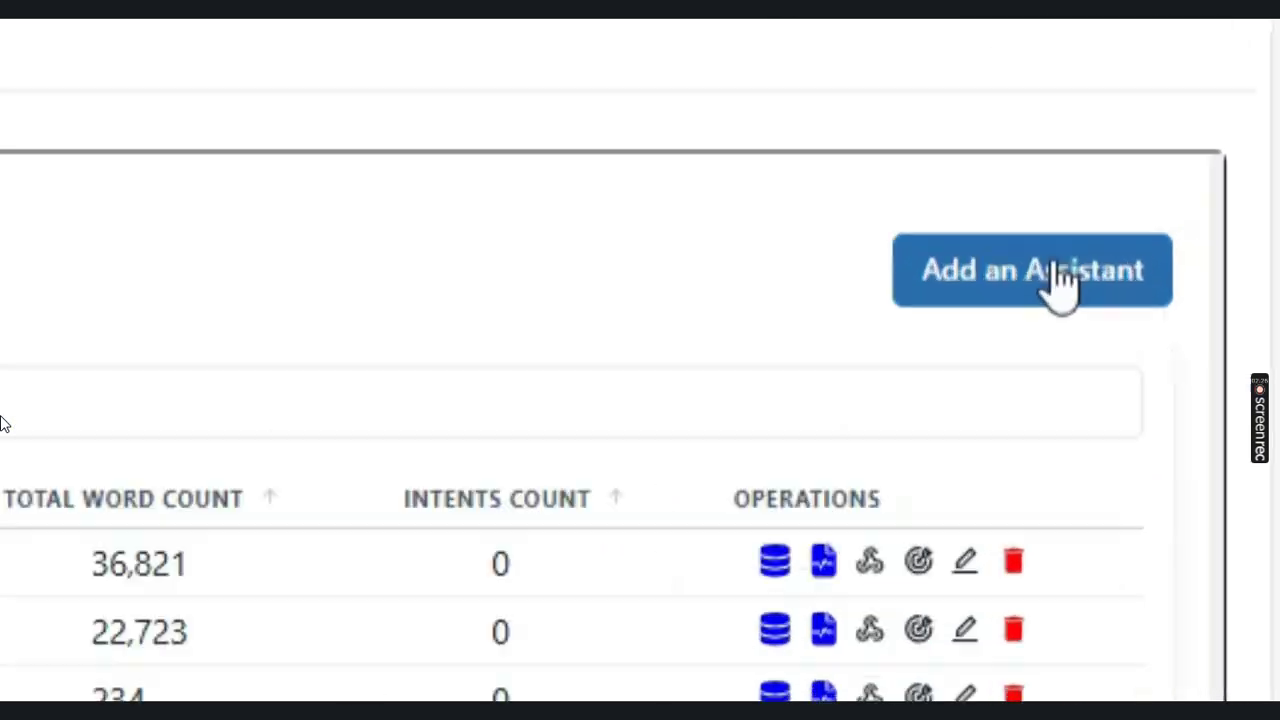
# - Create a simple chat assistant named Test, described as Test, hiding data sources and allowing human handover
pyautogui.click(1058, 280)
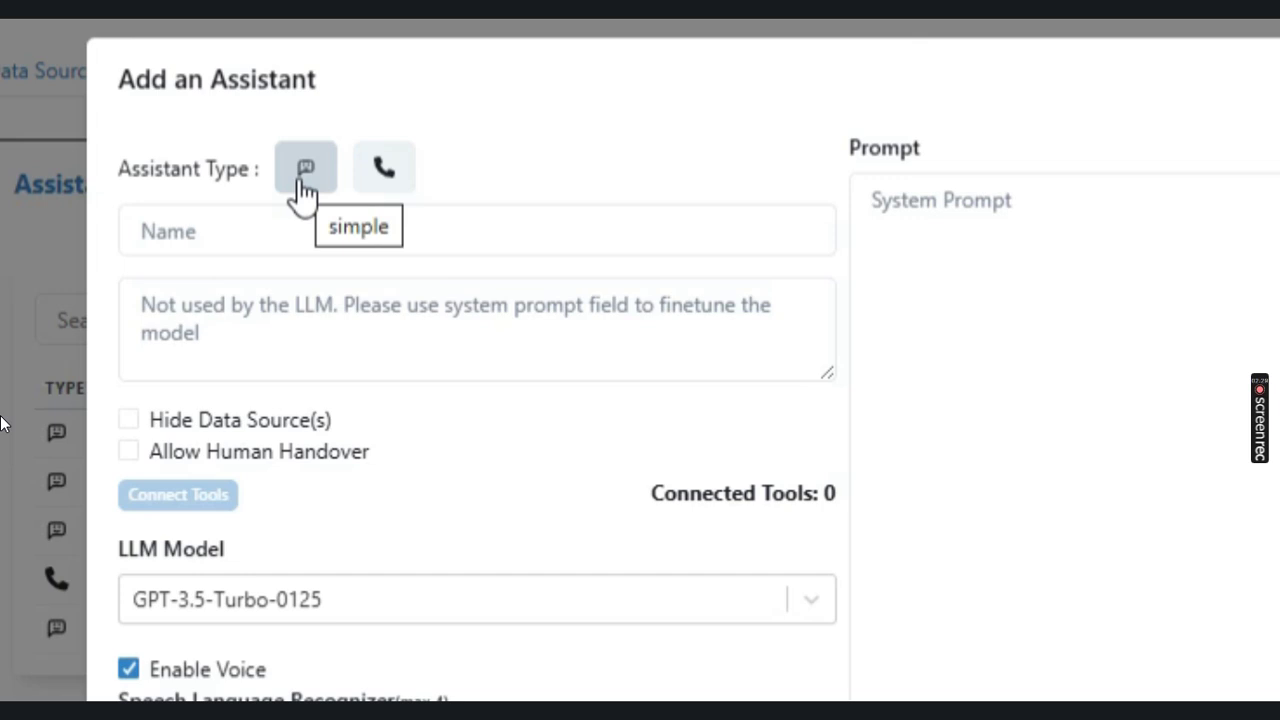
pyautogui.click(302, 185)
pyautogui.click(217, 231)
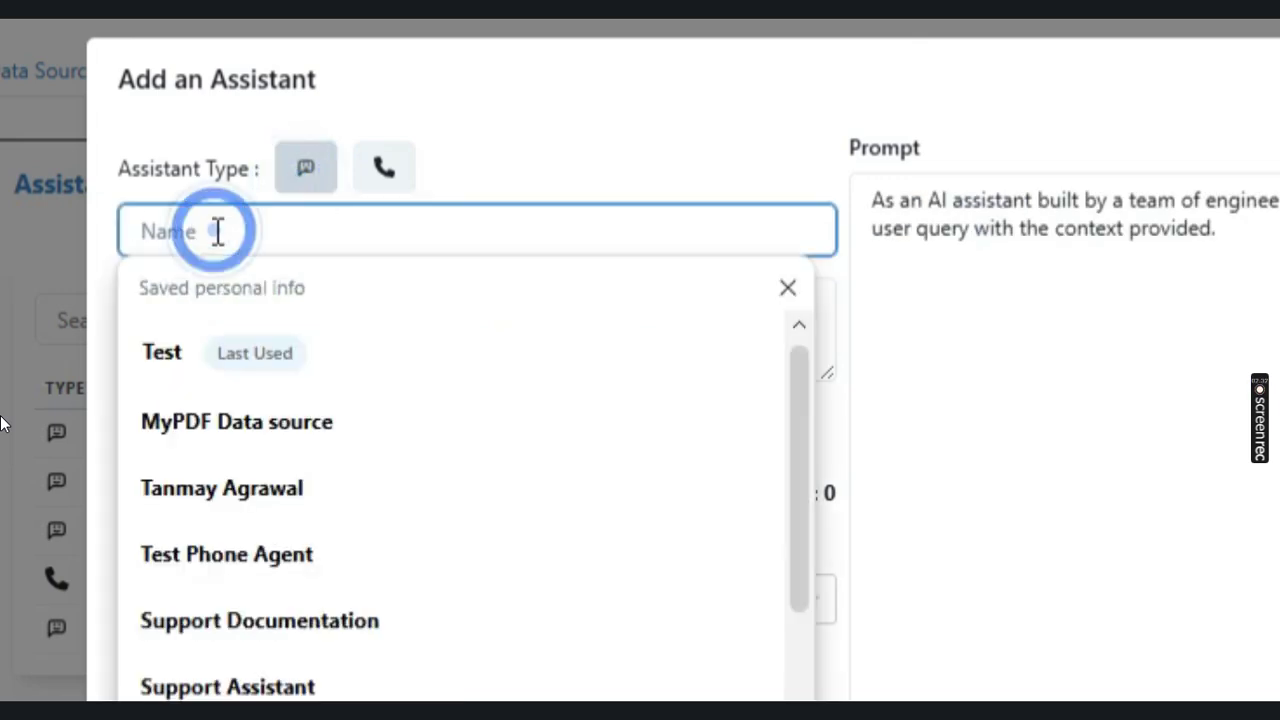
pyautogui.click(240, 350)
pyautogui.click(212, 374)
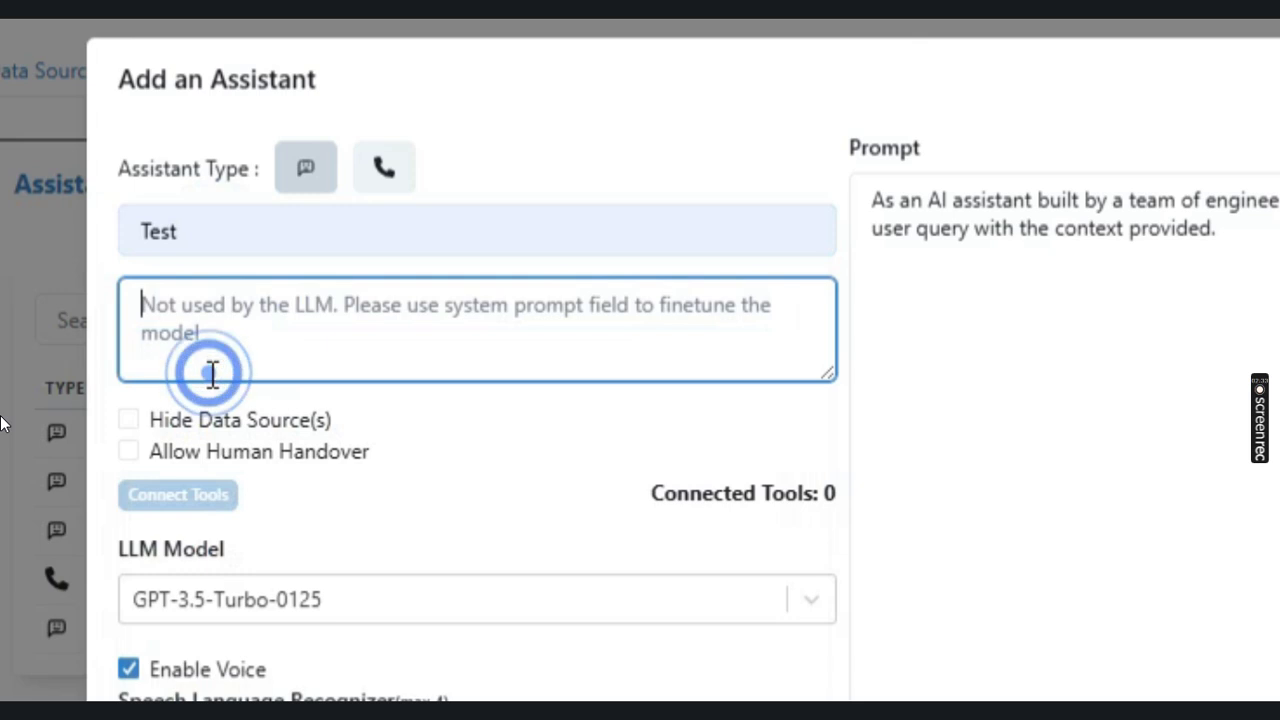
pyautogui.write('Test')
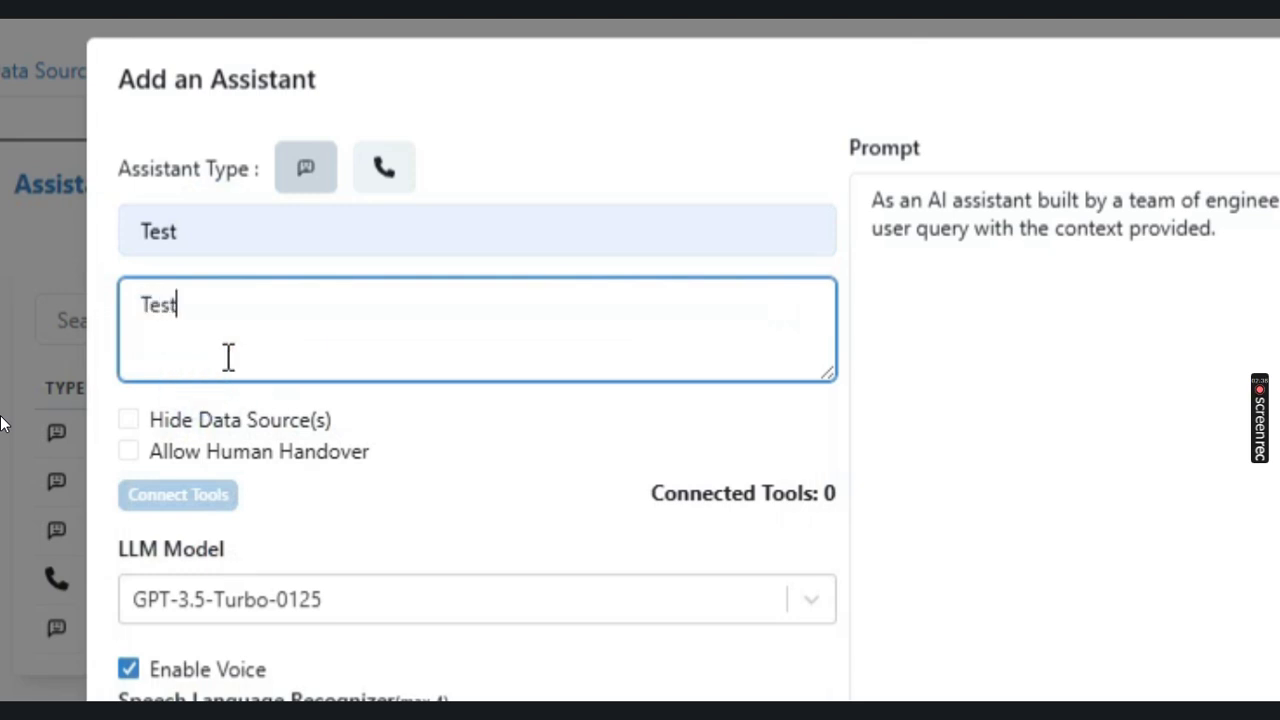
pyautogui.moveTo(294, 438)
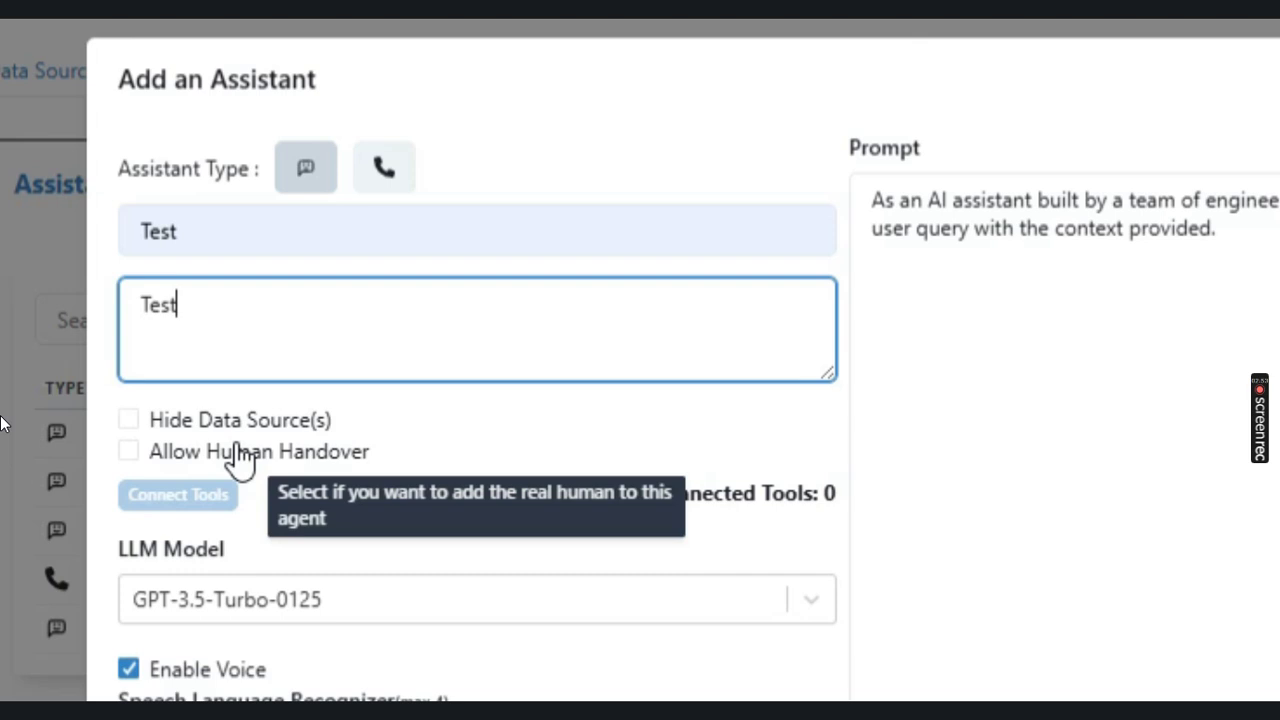
pyautogui.click(128, 421)
pyautogui.click(127, 452)
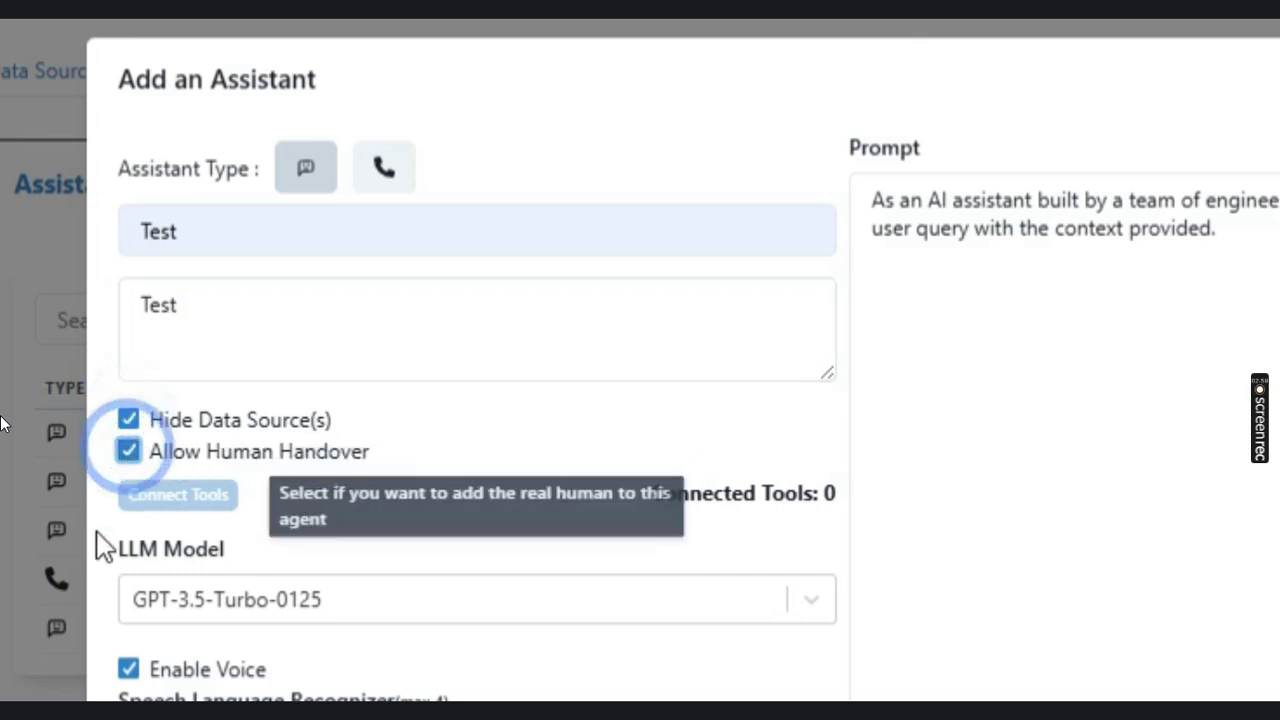
pyautogui.scroll(-1, 523, 534)
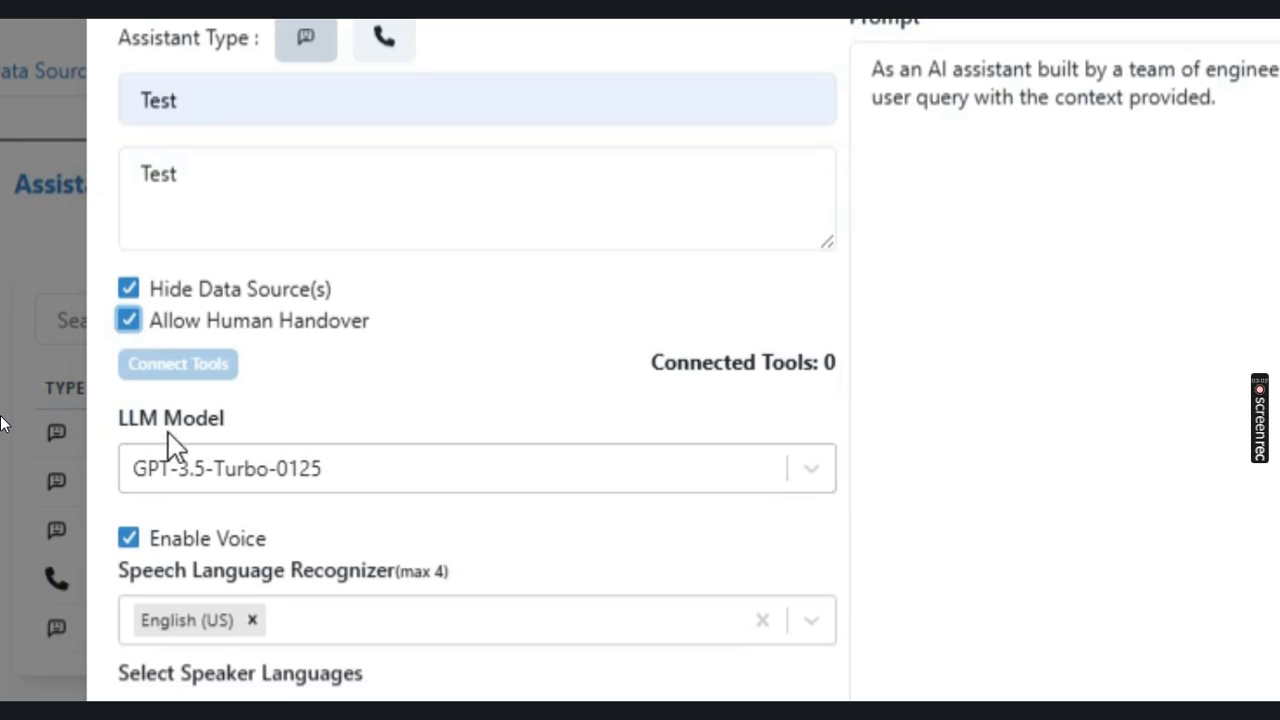
# - Use GPT-4o mini, add Spanish (ES) recognition, keeping Jenny for English and Elvira for Spanish
pyautogui.click(191, 486)
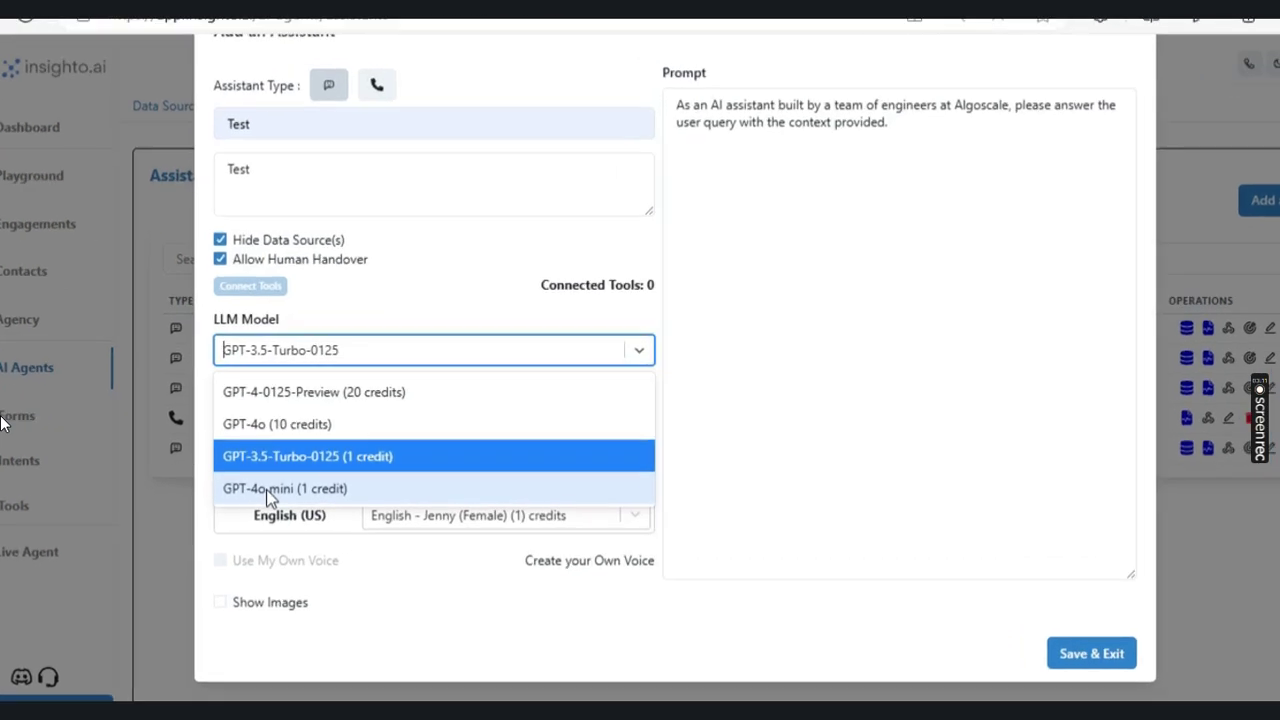
pyautogui.click(205, 693)
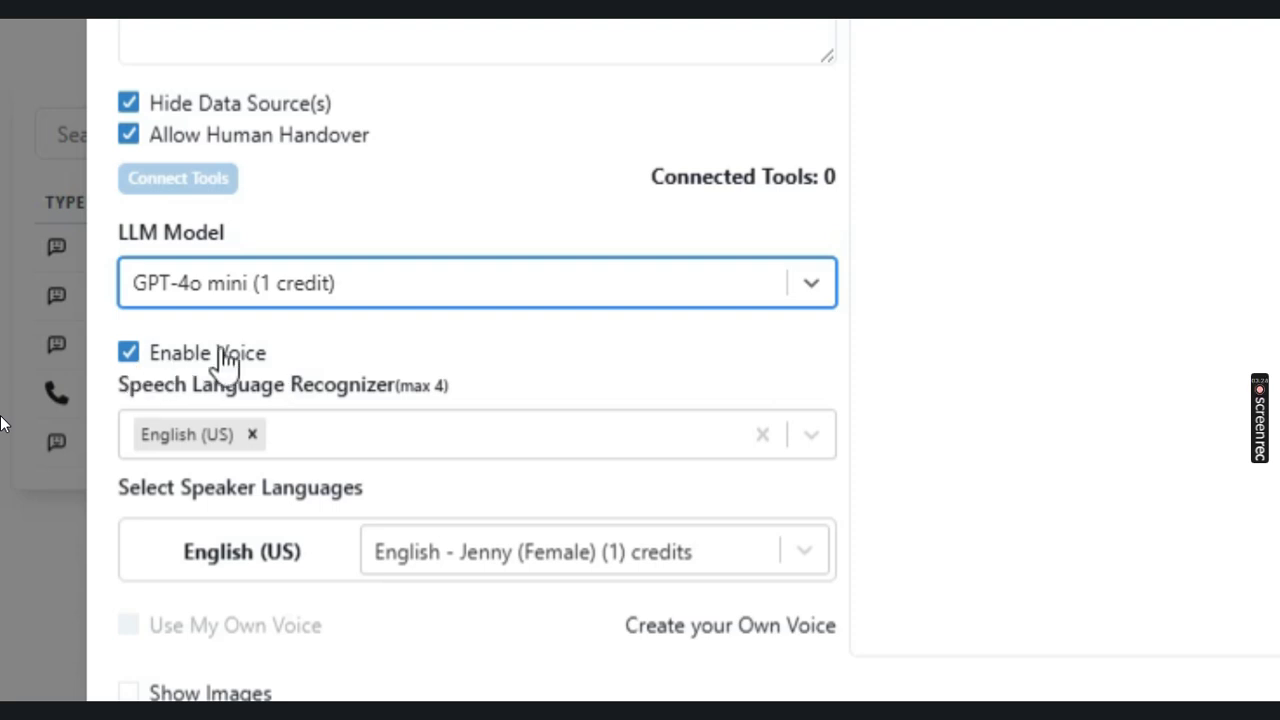
pyautogui.click(353, 446)
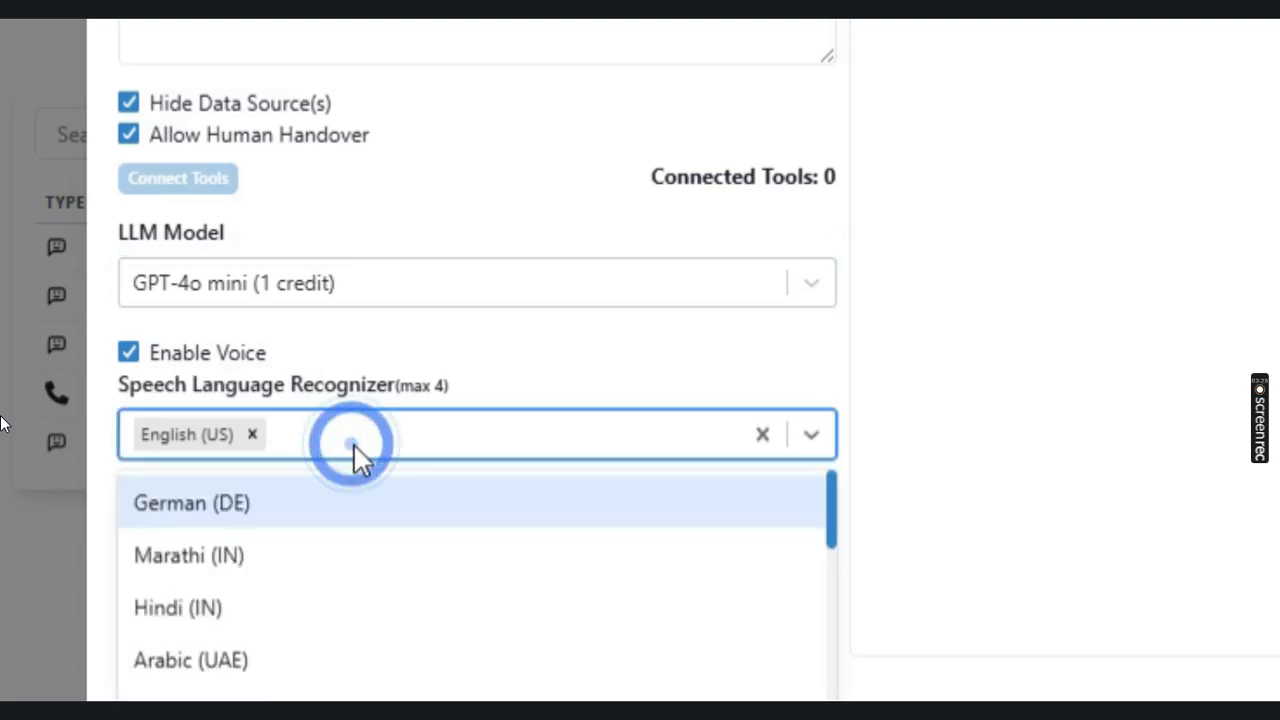
pyautogui.write('Spani')
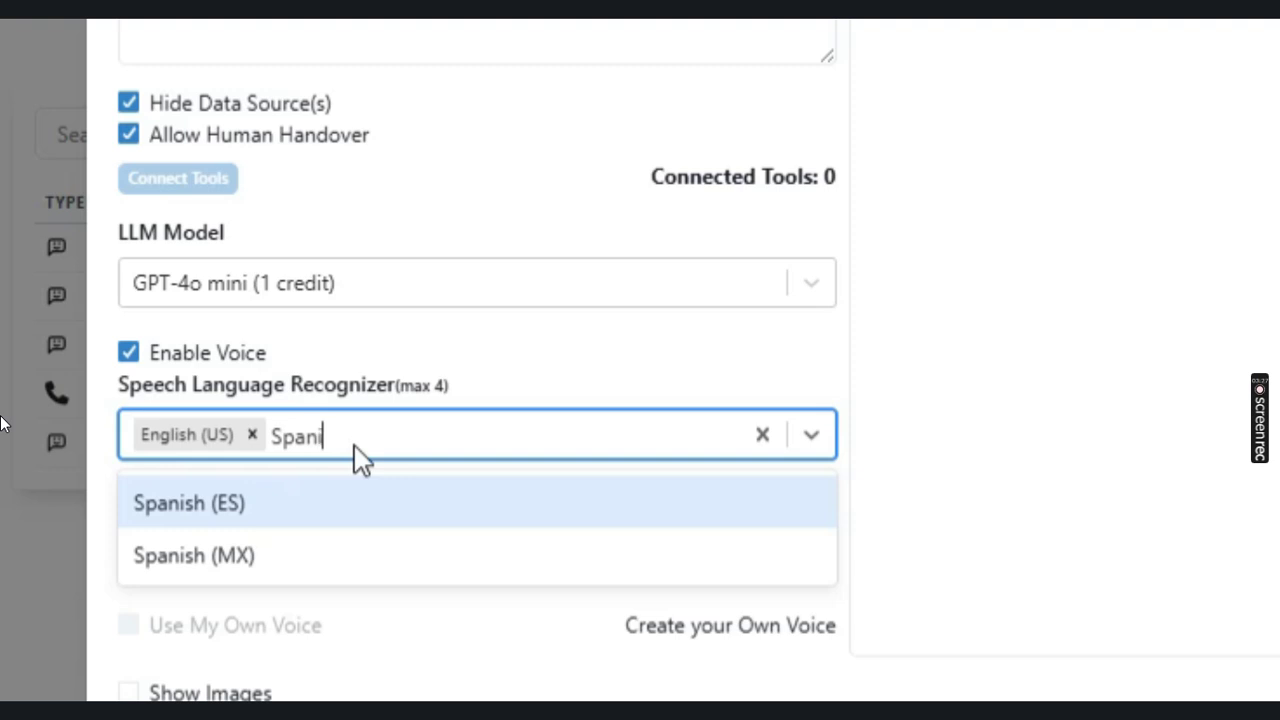
pyautogui.click(353, 492)
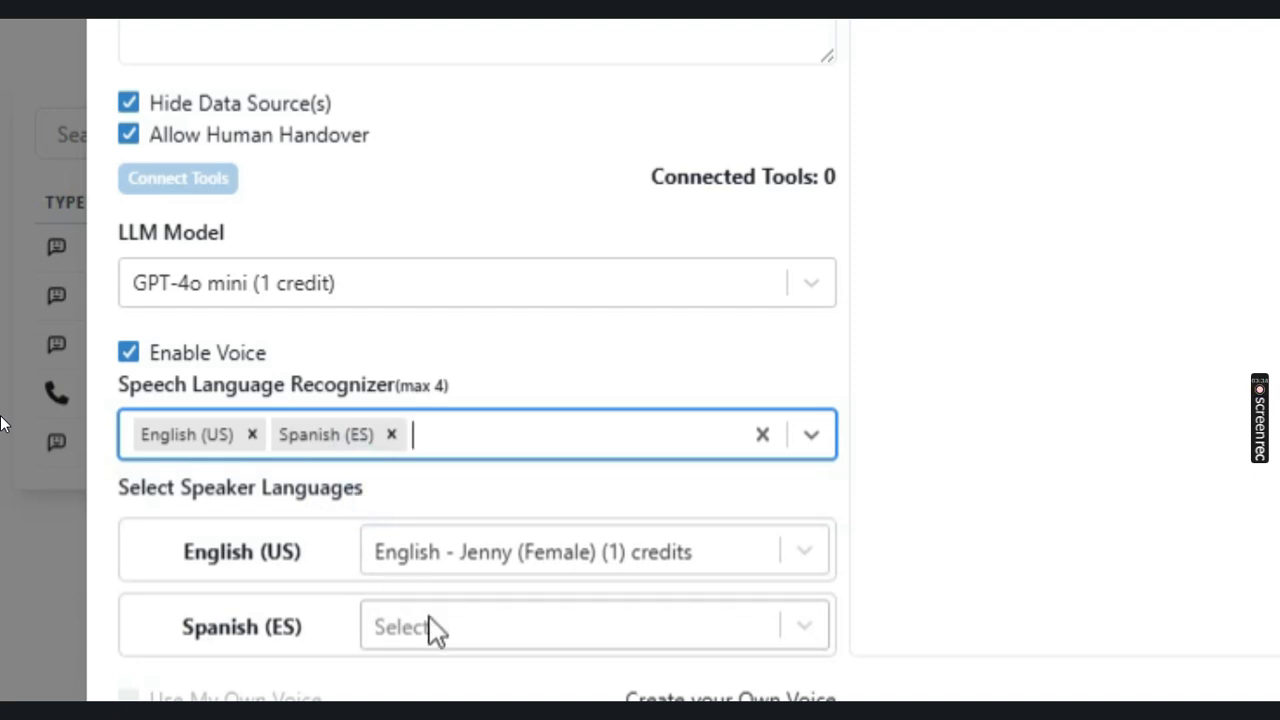
pyautogui.click(447, 560)
pyautogui.click(445, 566)
pyautogui.click(443, 557)
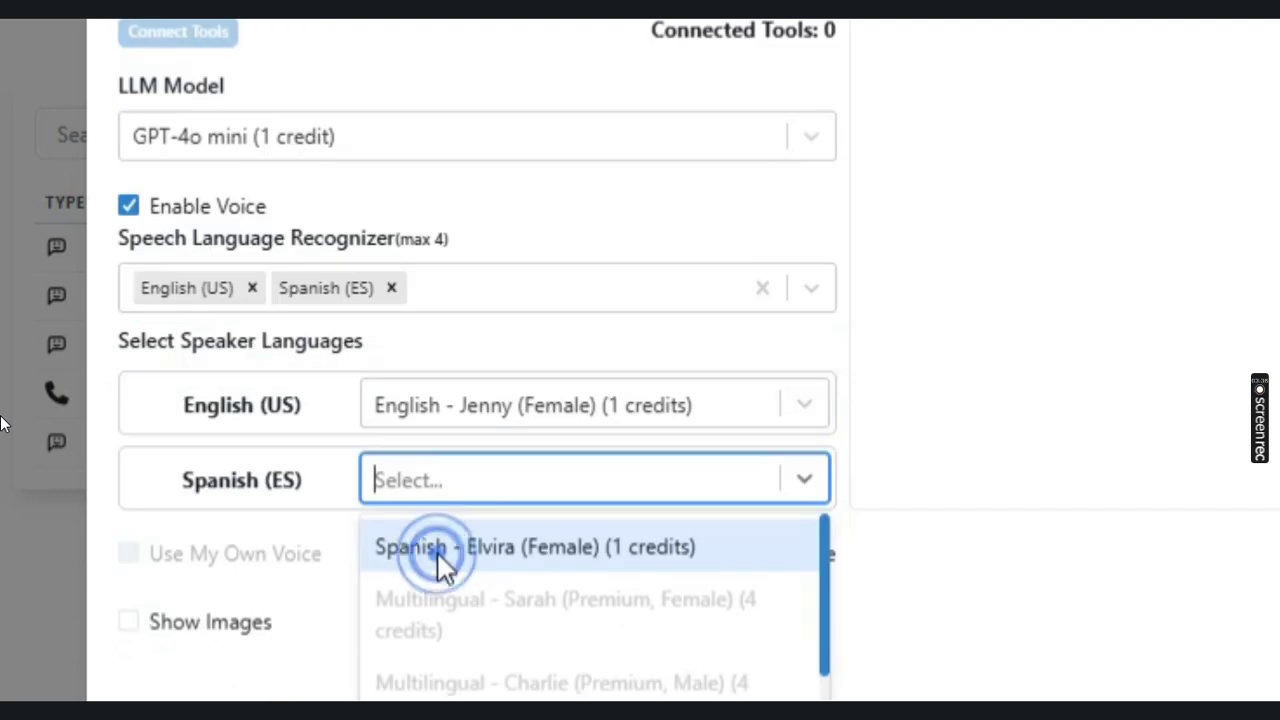
pyautogui.click(438, 554)
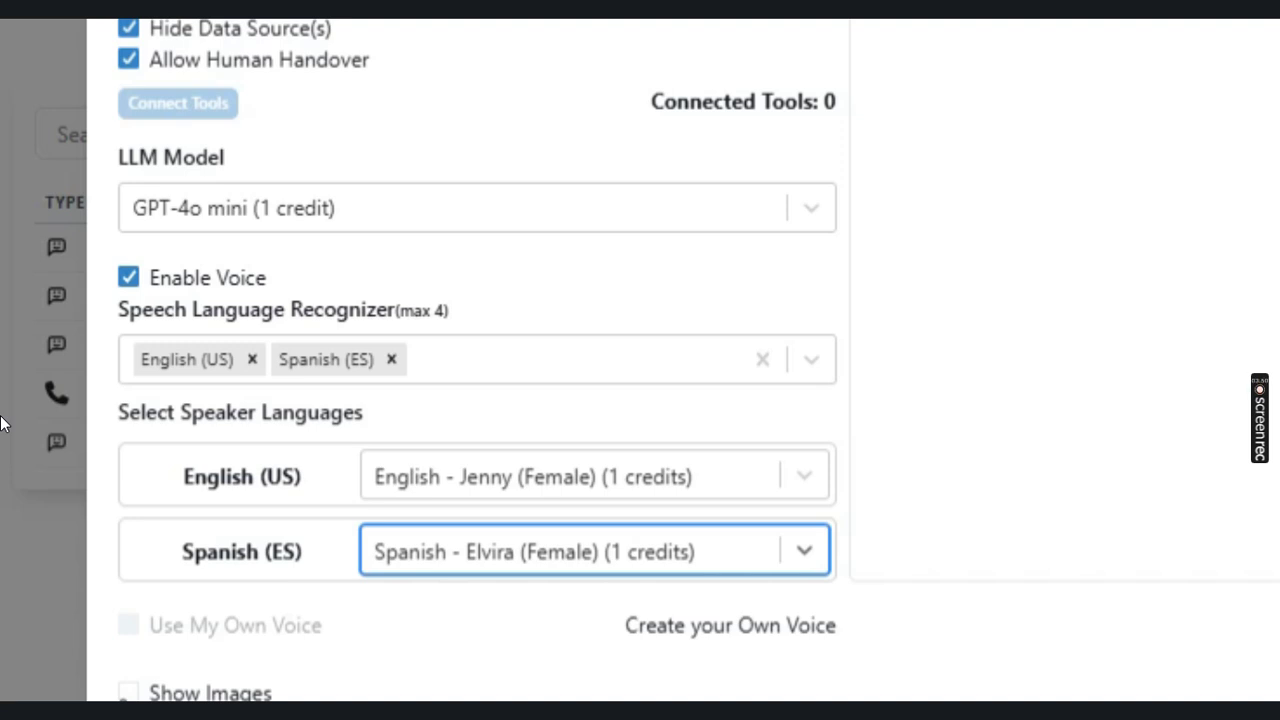
# - Enable Show Images and save the Test assistant
pyautogui.click(128, 692)
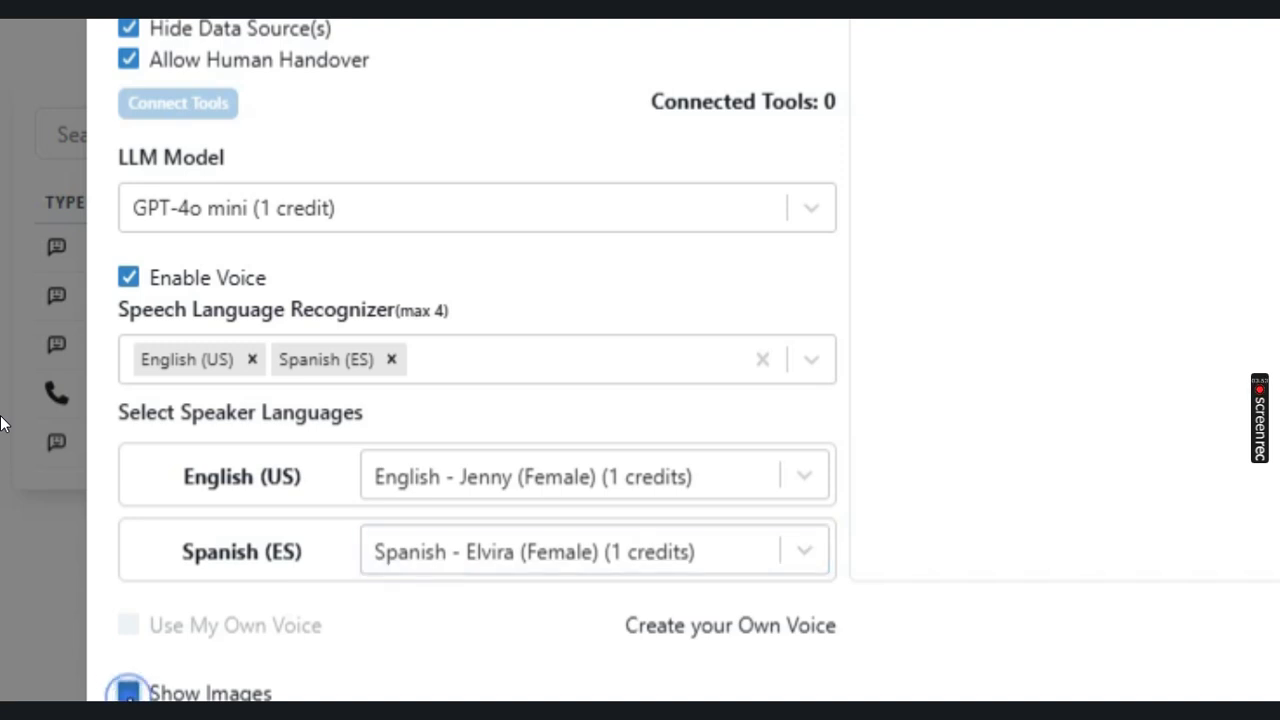
pyautogui.scroll(2, 75, 148)
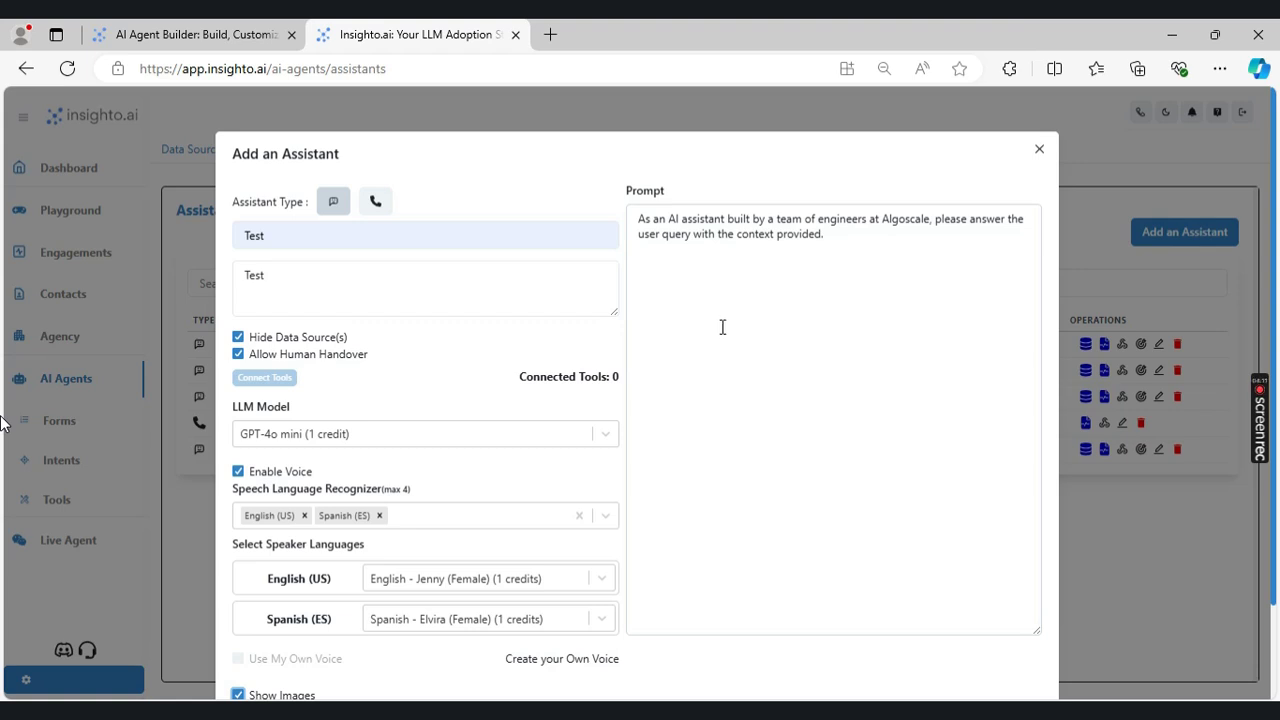
pyautogui.scroll(-2, 722, 327)
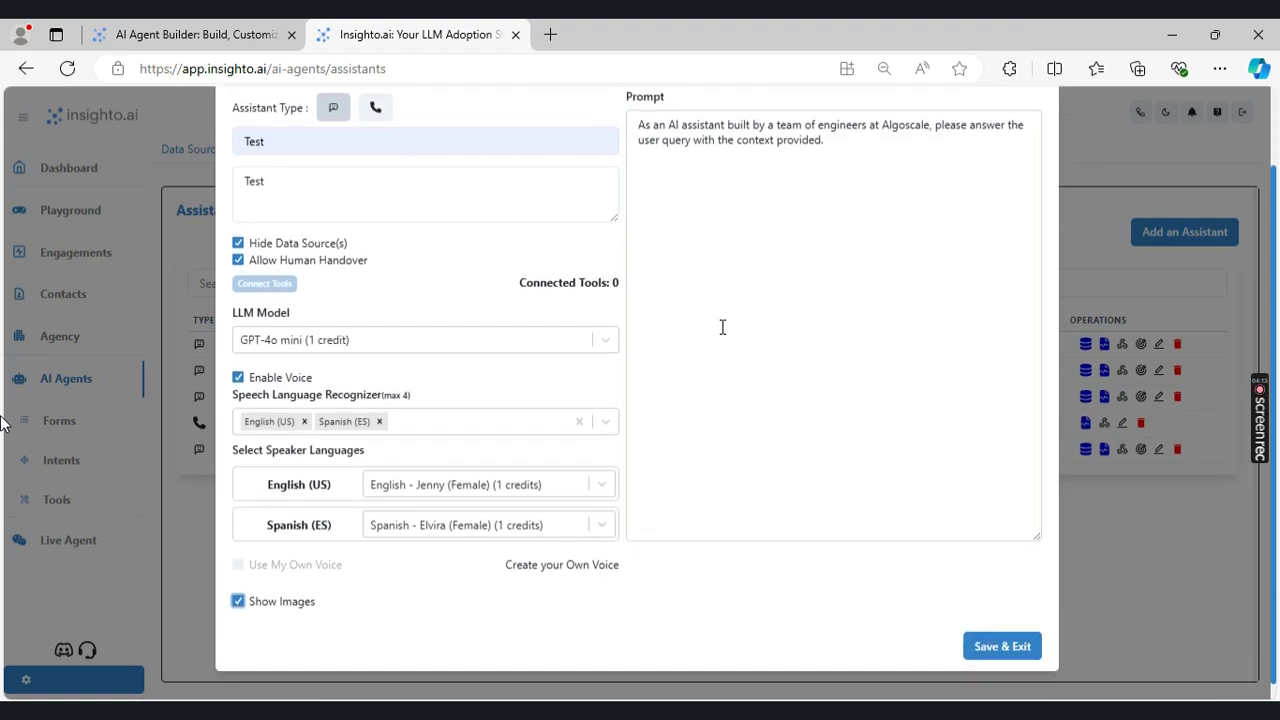
pyautogui.scroll(2, 722, 327)
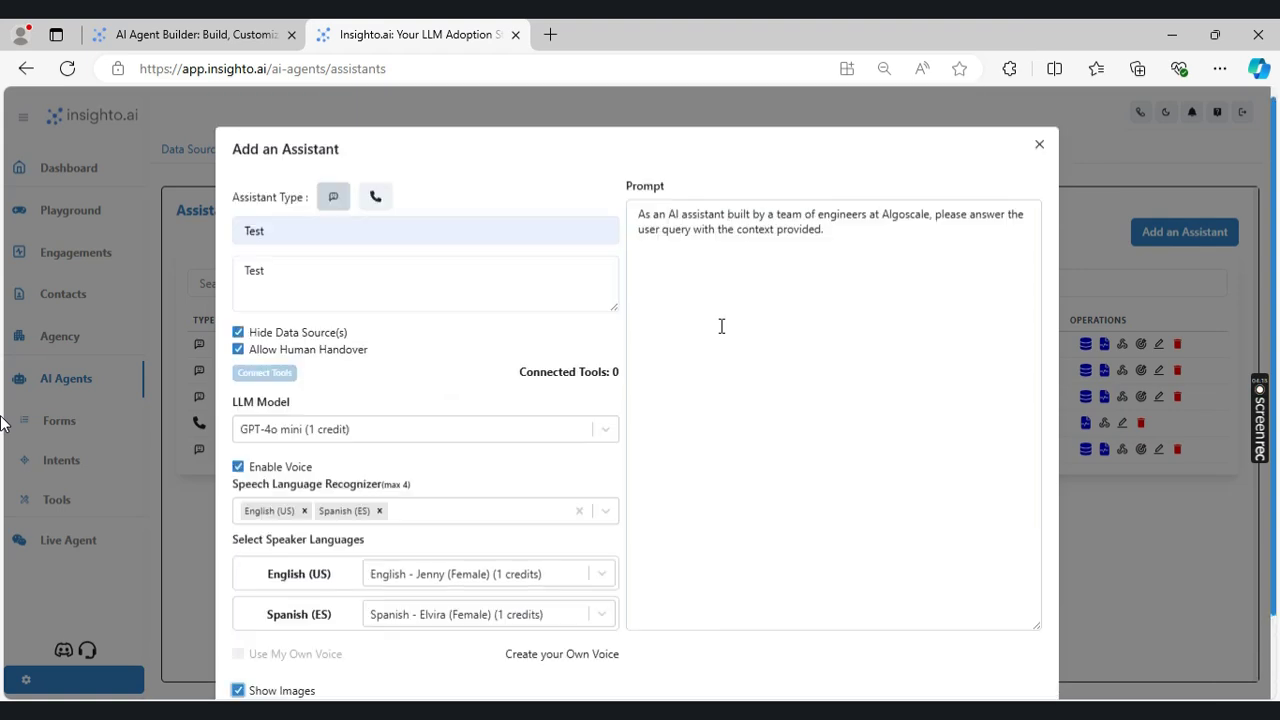
pyautogui.scroll(-2, 720, 323)
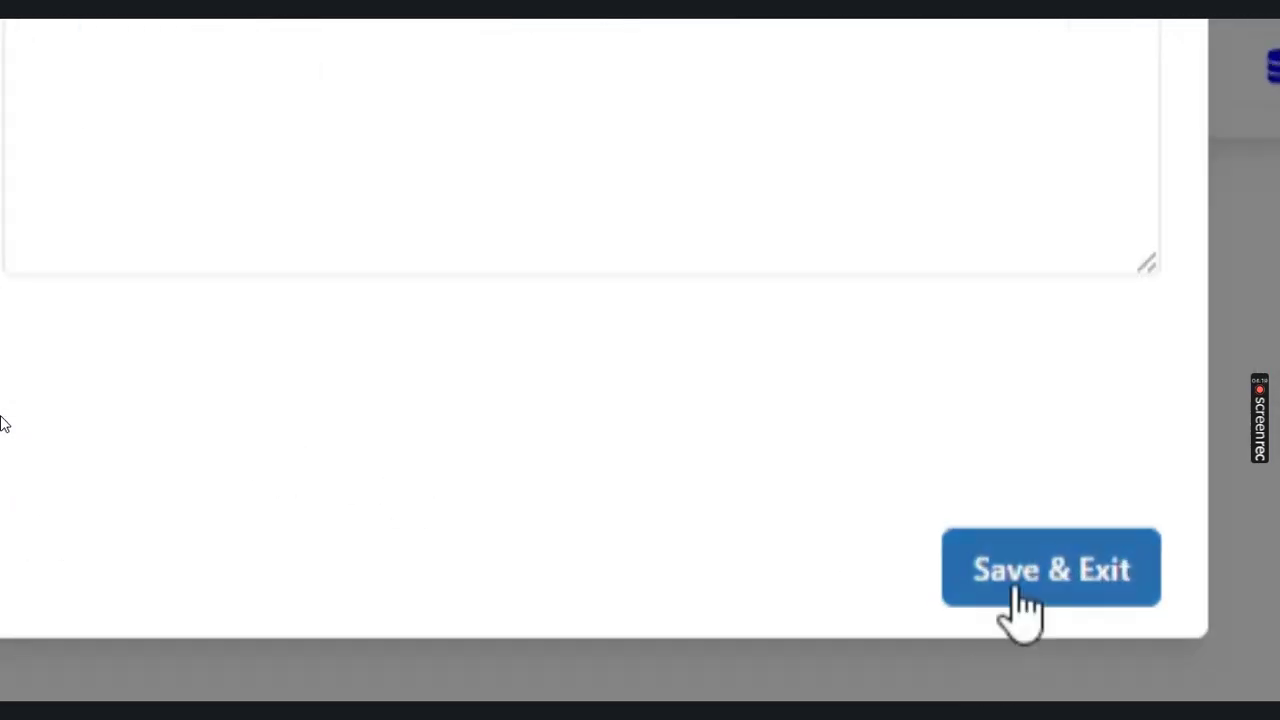
pyautogui.click(1022, 600)
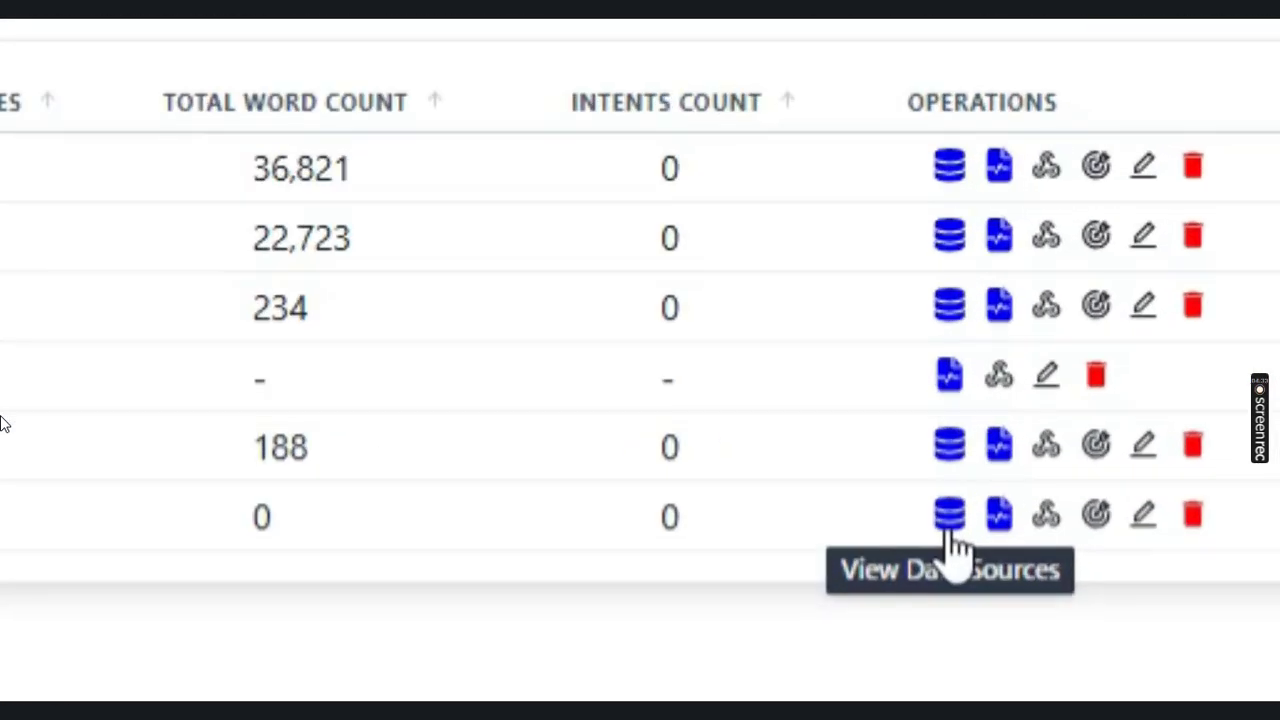
# - Assign the Test data source to the Test assistant, giving 1 source and 647 words
pyautogui.click(951, 530)
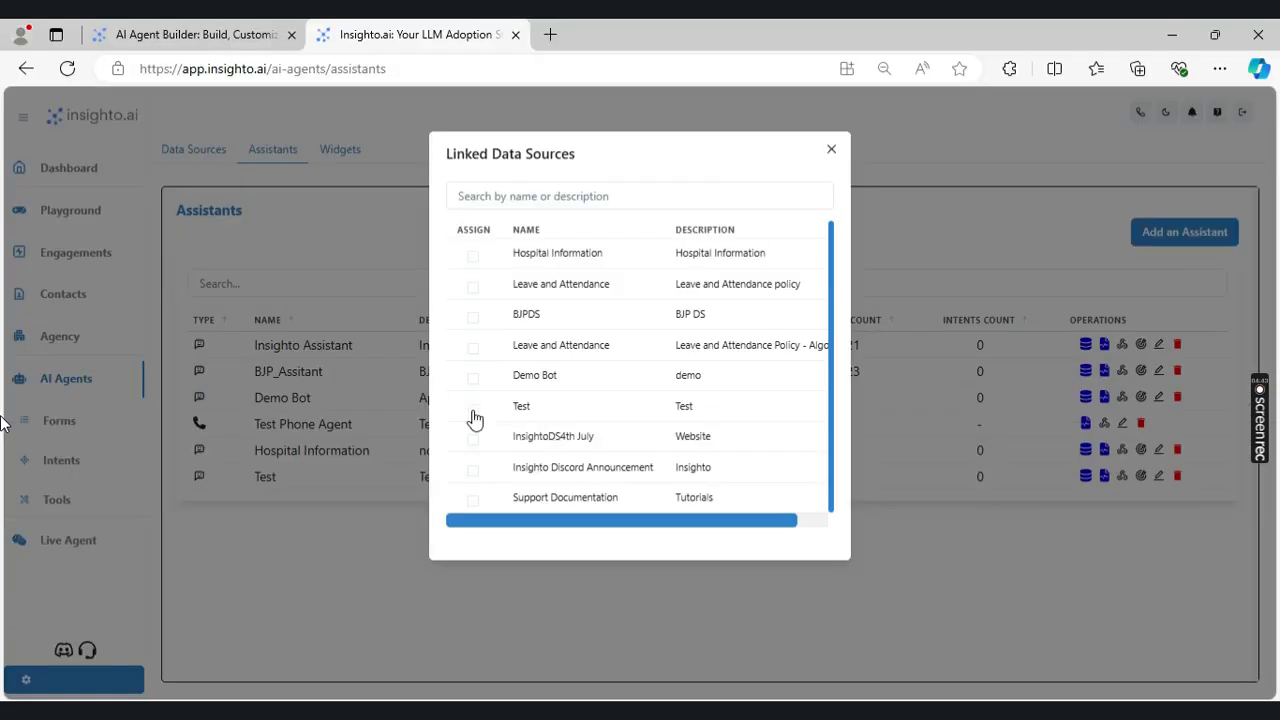
pyautogui.click(257, 474)
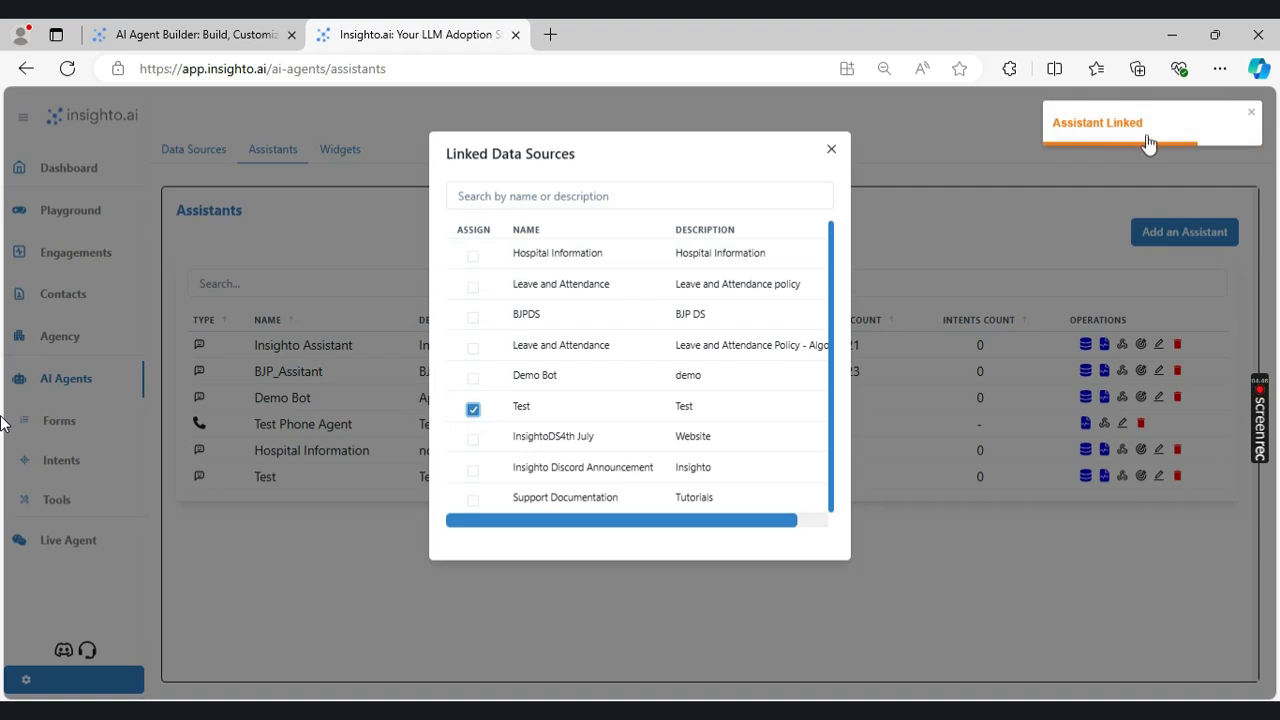
pyautogui.click(829, 151)
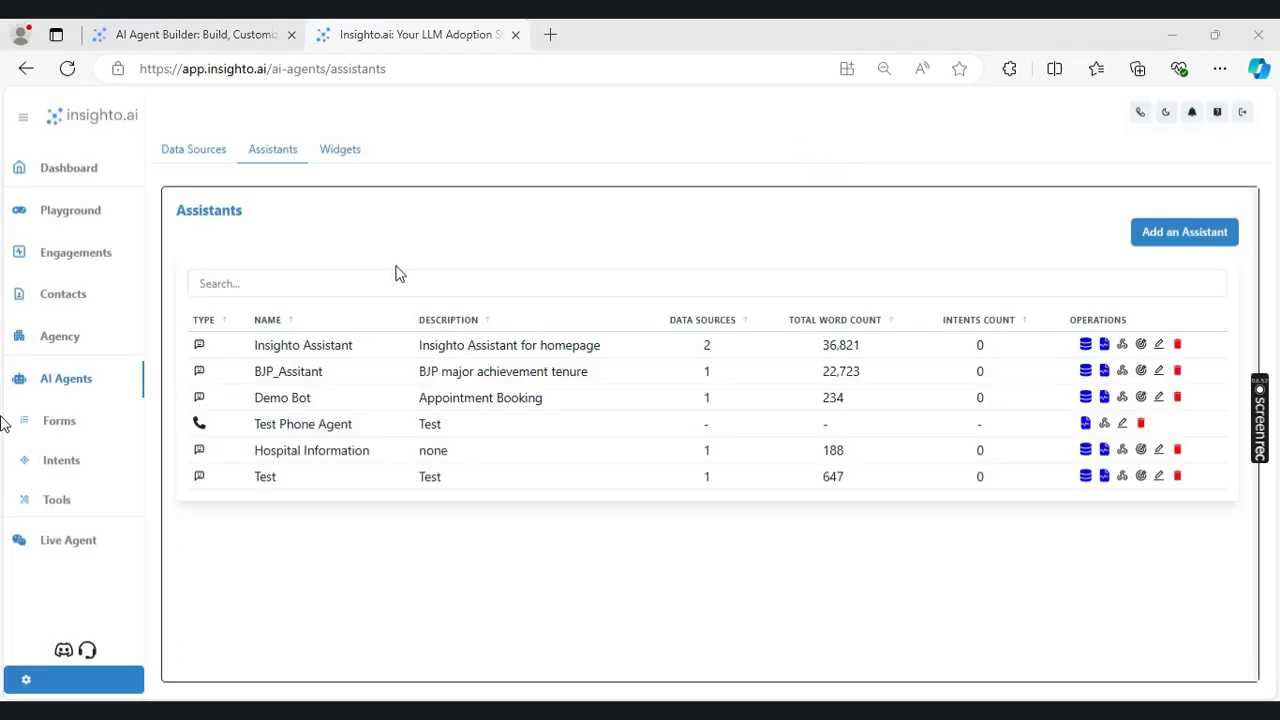
# - Create a chat widget named Test using the Test assistant, with description Test
pyautogui.click(340, 152)
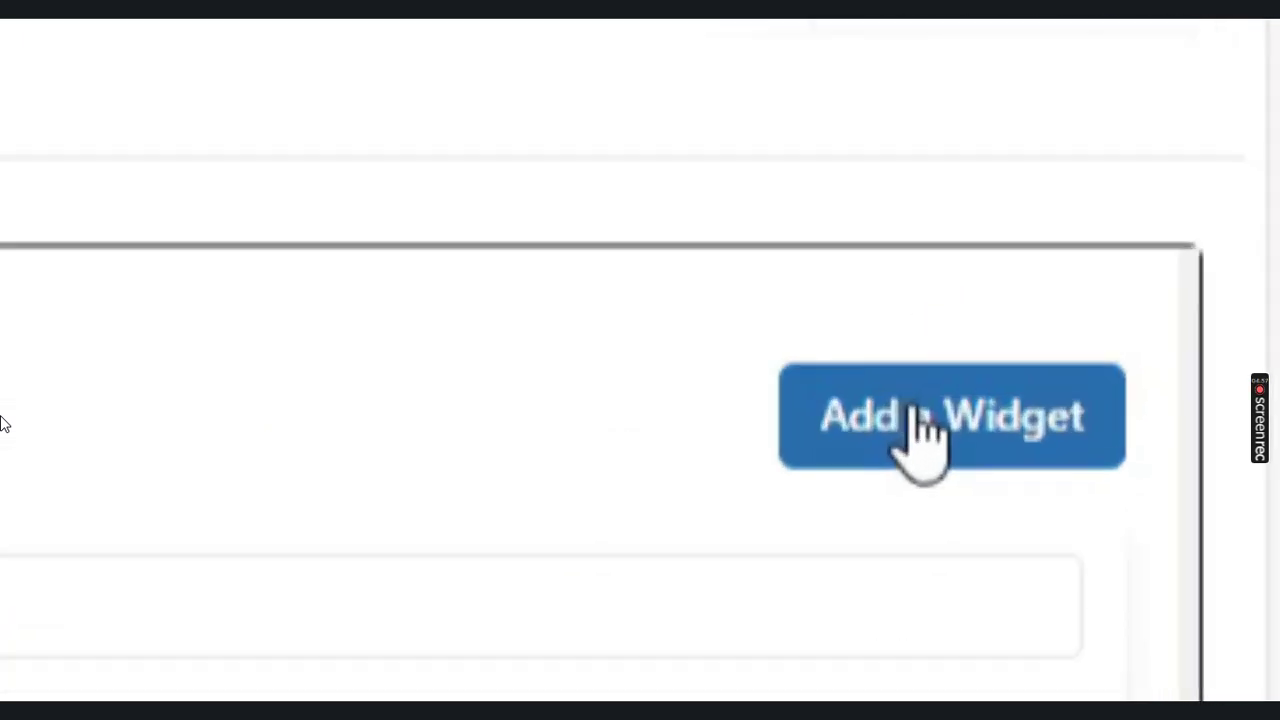
pyautogui.click(925, 430)
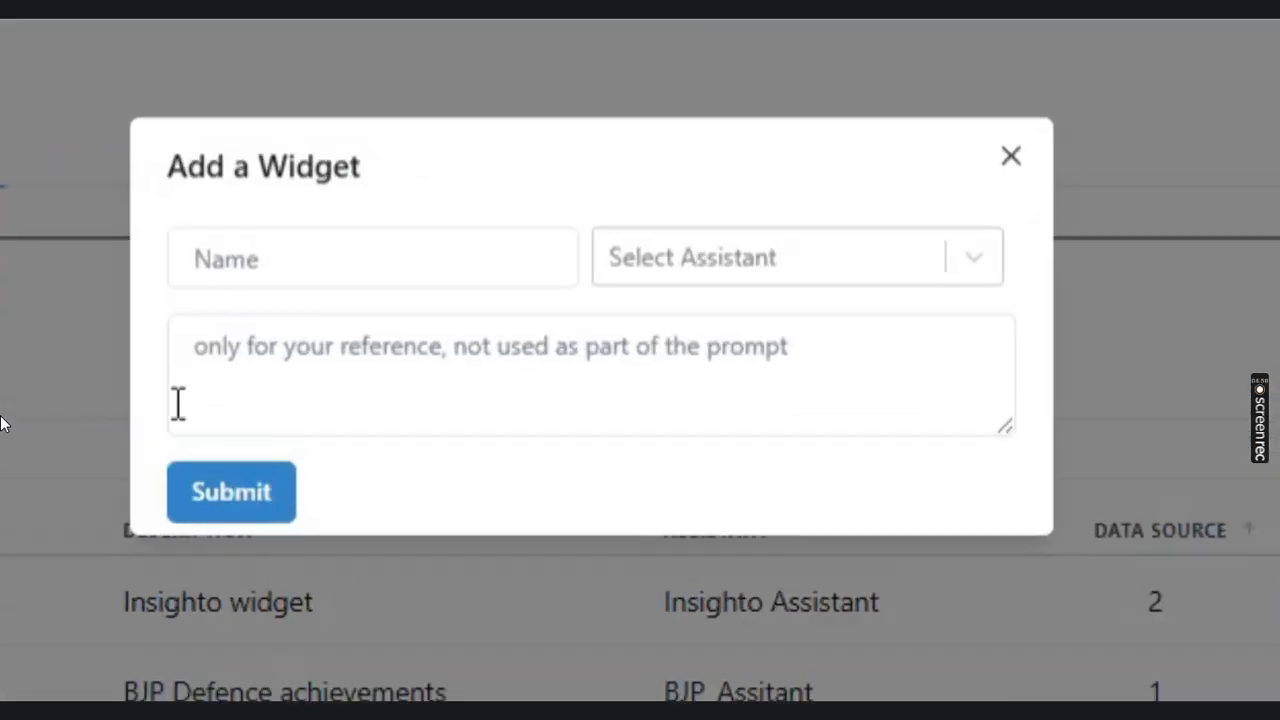
pyautogui.click(296, 243)
pyautogui.click(277, 405)
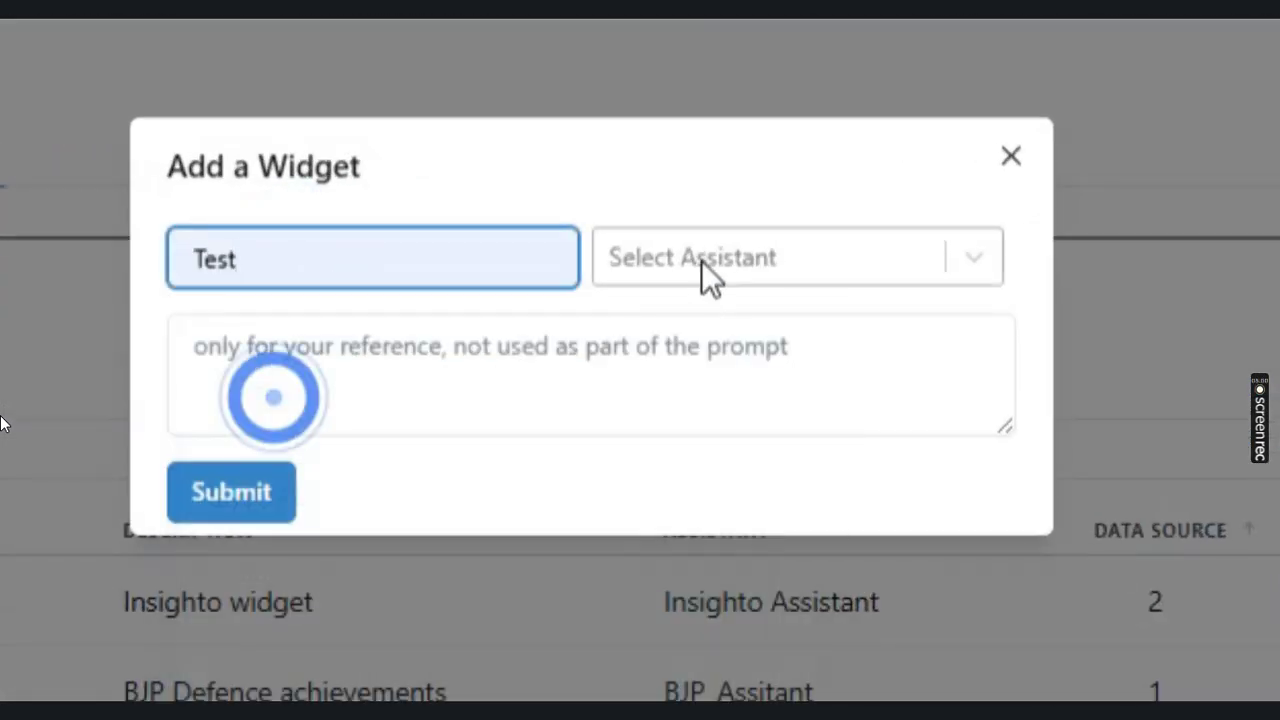
pyautogui.click(701, 260)
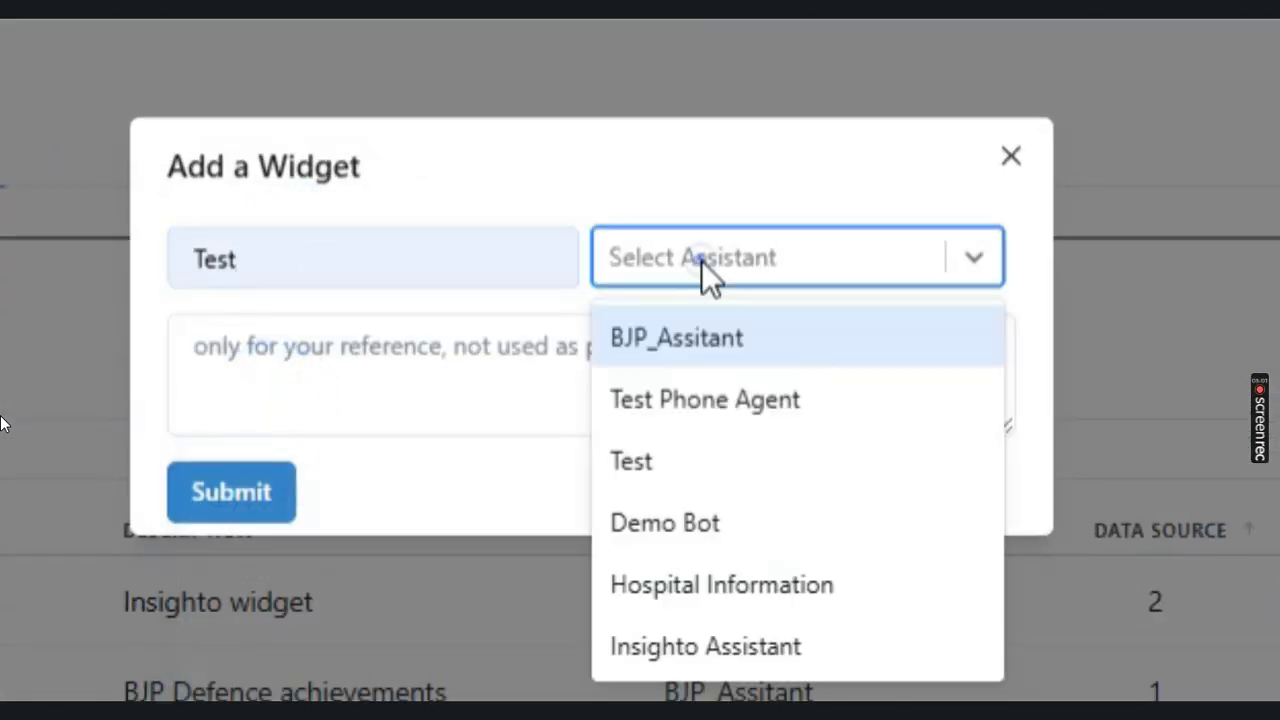
pyautogui.click(669, 459)
pyautogui.click(295, 353)
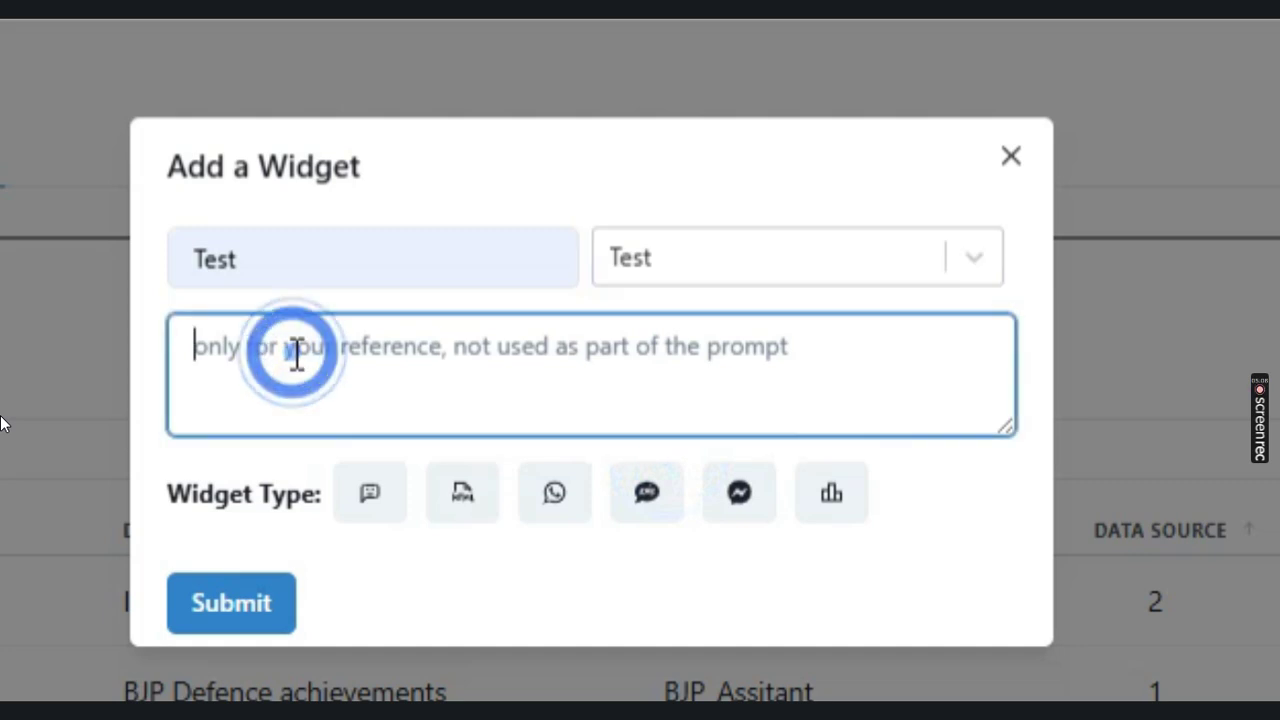
pyautogui.write('Test')
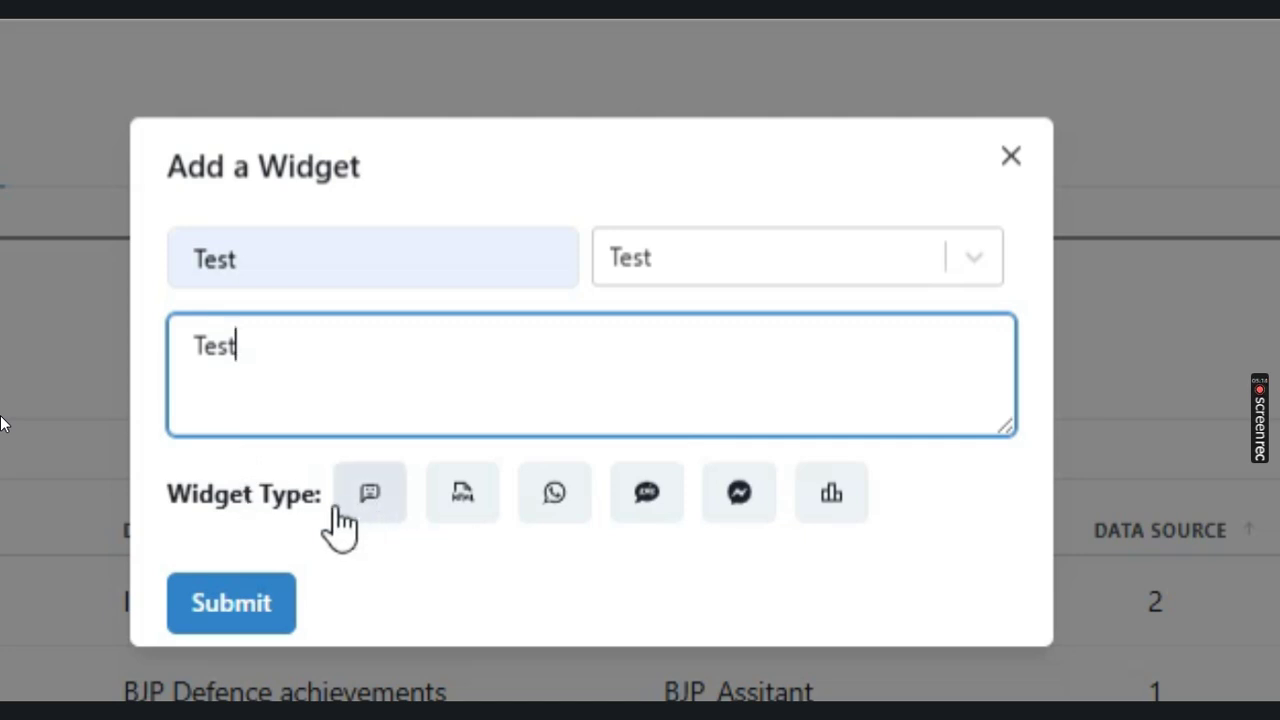
pyautogui.click(380, 494)
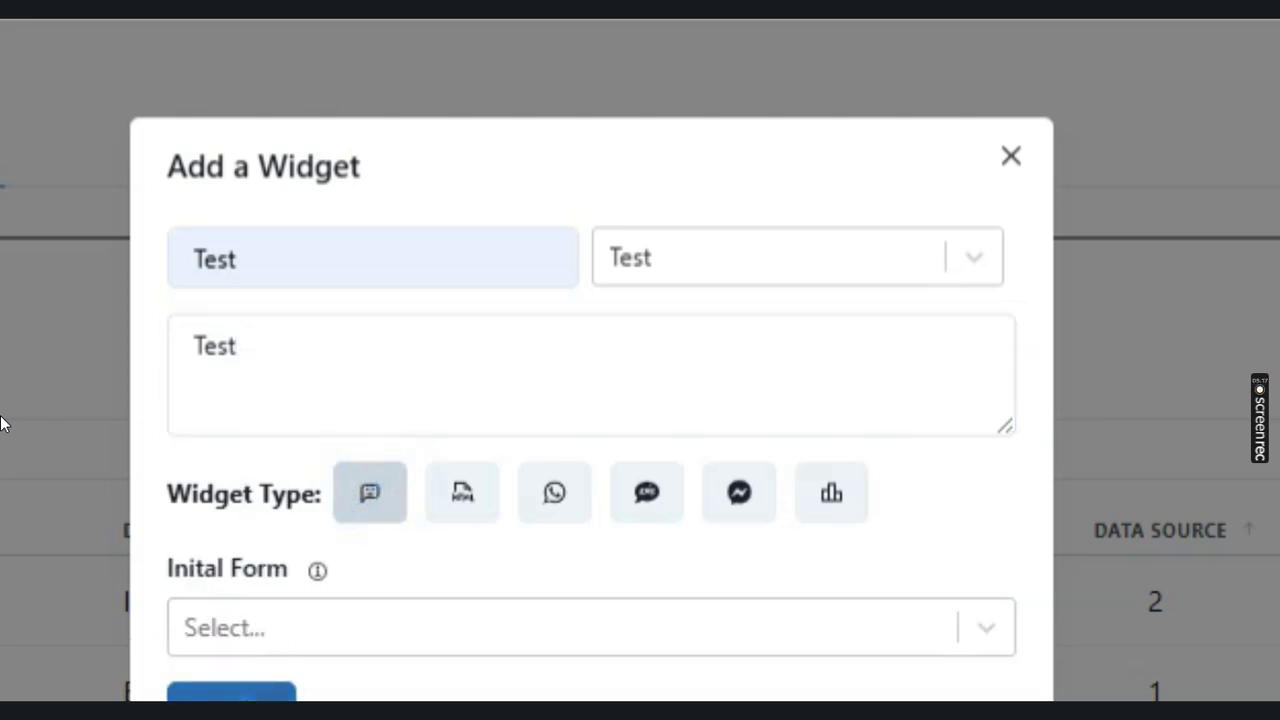
pyautogui.click(231, 692)
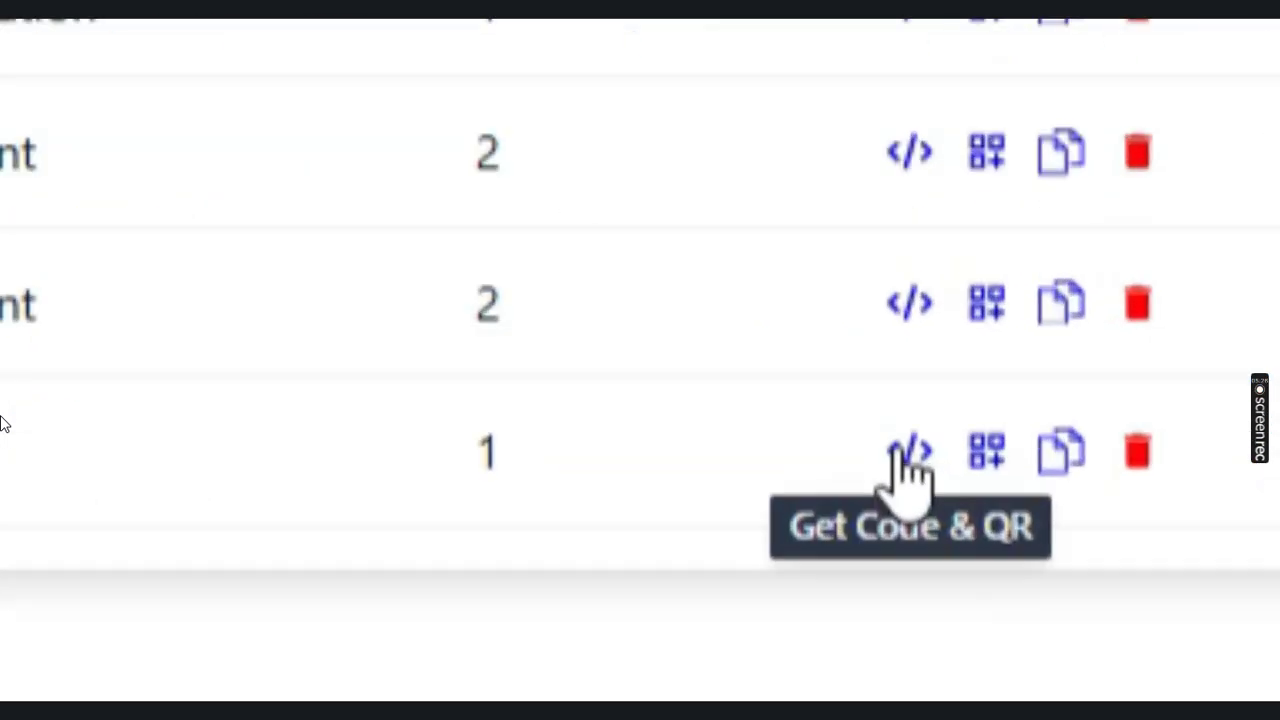
# - Copy the Test widget's Chat Widget embed code, glance at the insighto.ai site, and close the dialog
pyautogui.click(905, 455)
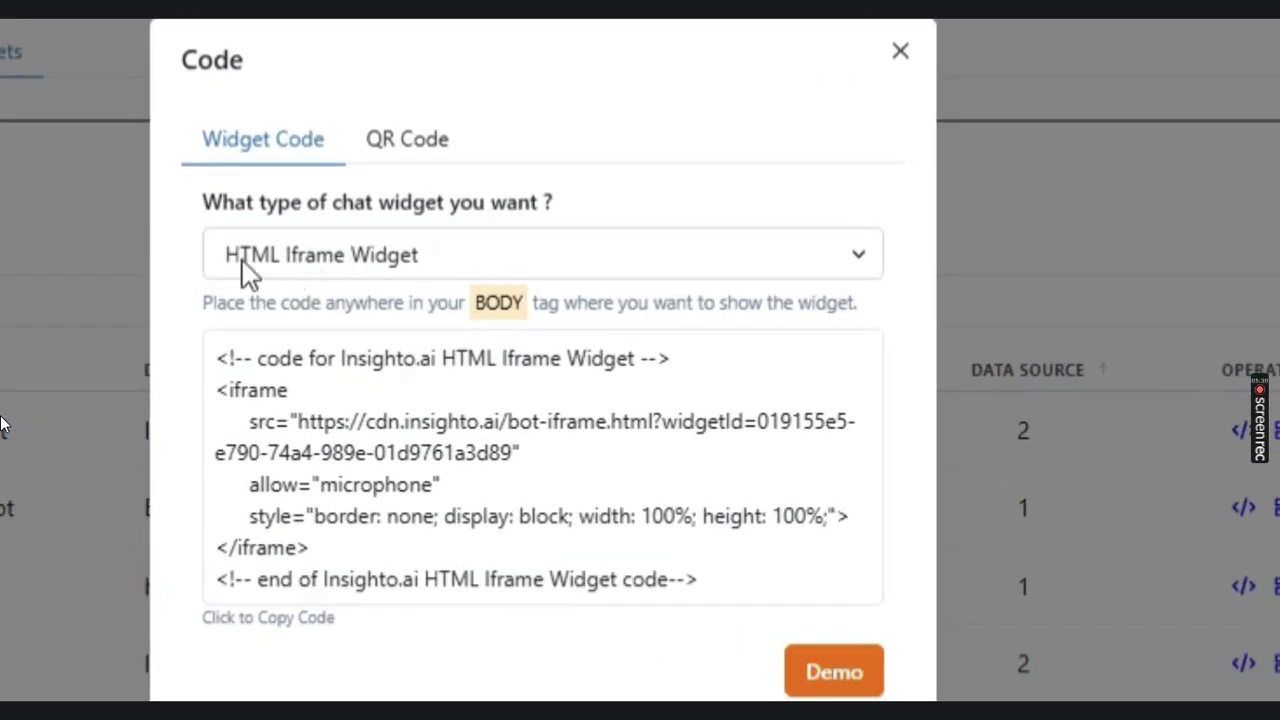
pyautogui.click(241, 260)
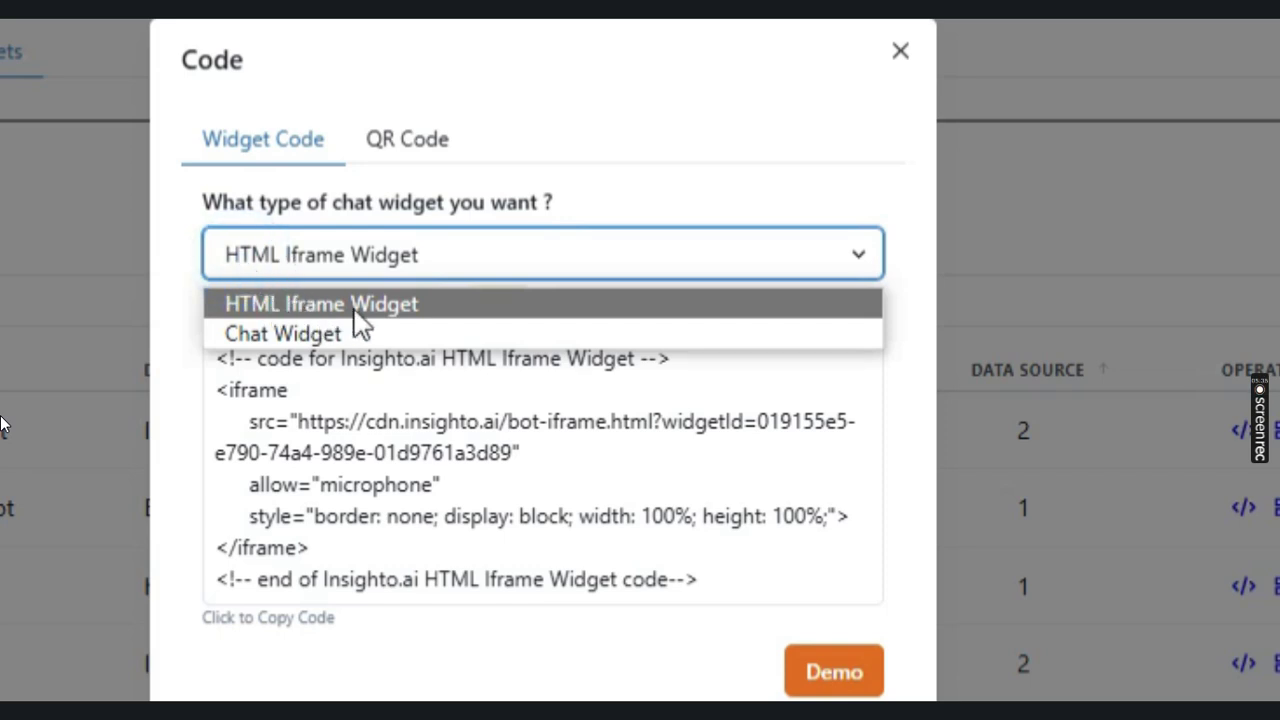
pyautogui.click(294, 330)
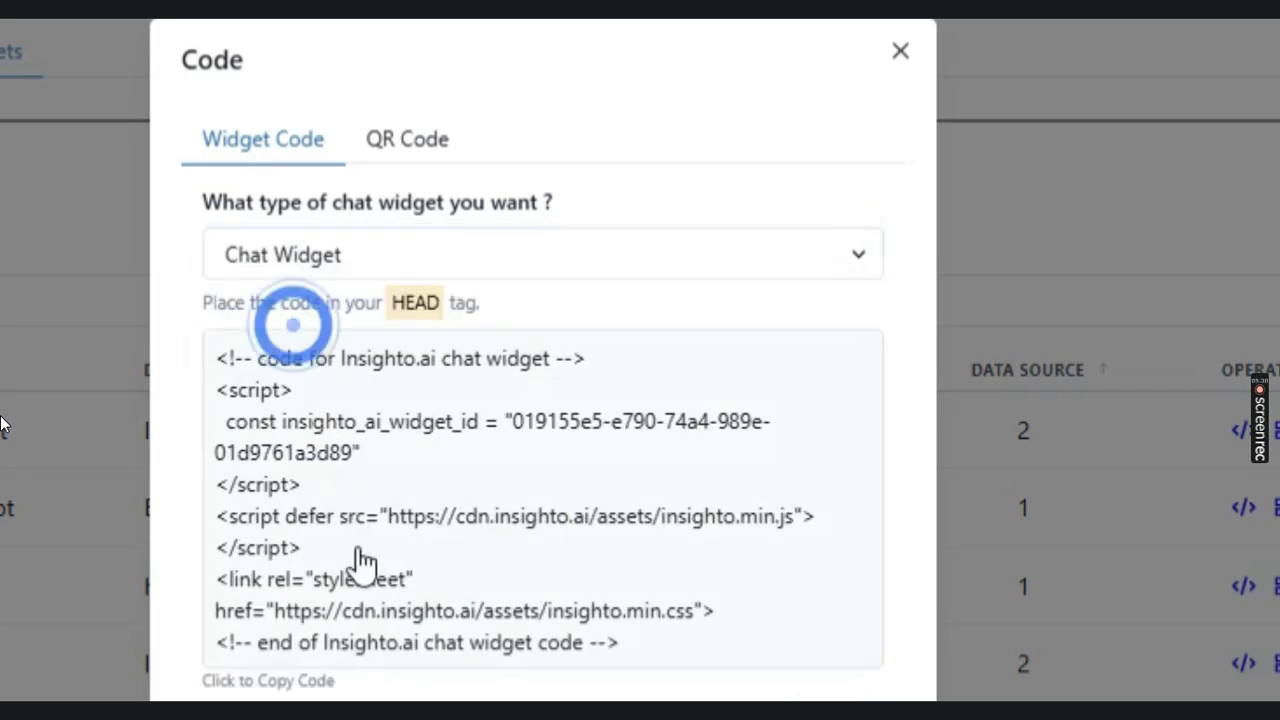
pyautogui.click(362, 562)
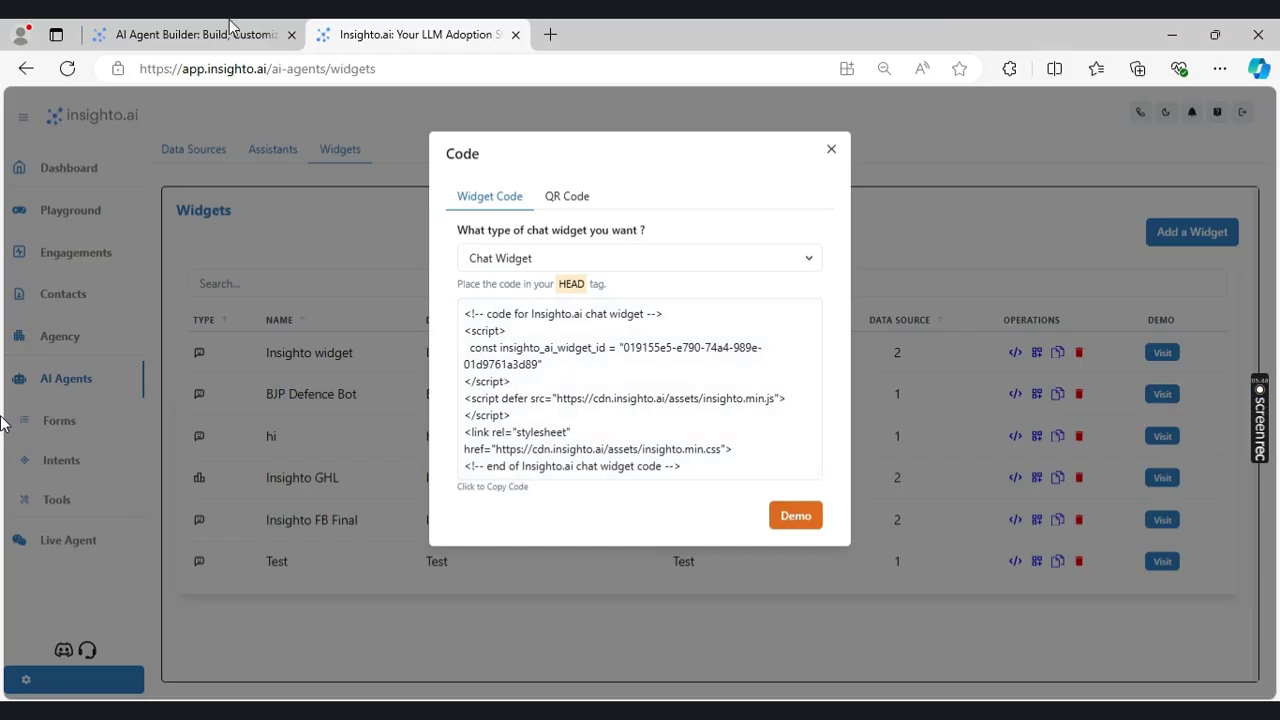
pyautogui.click(228, 30)
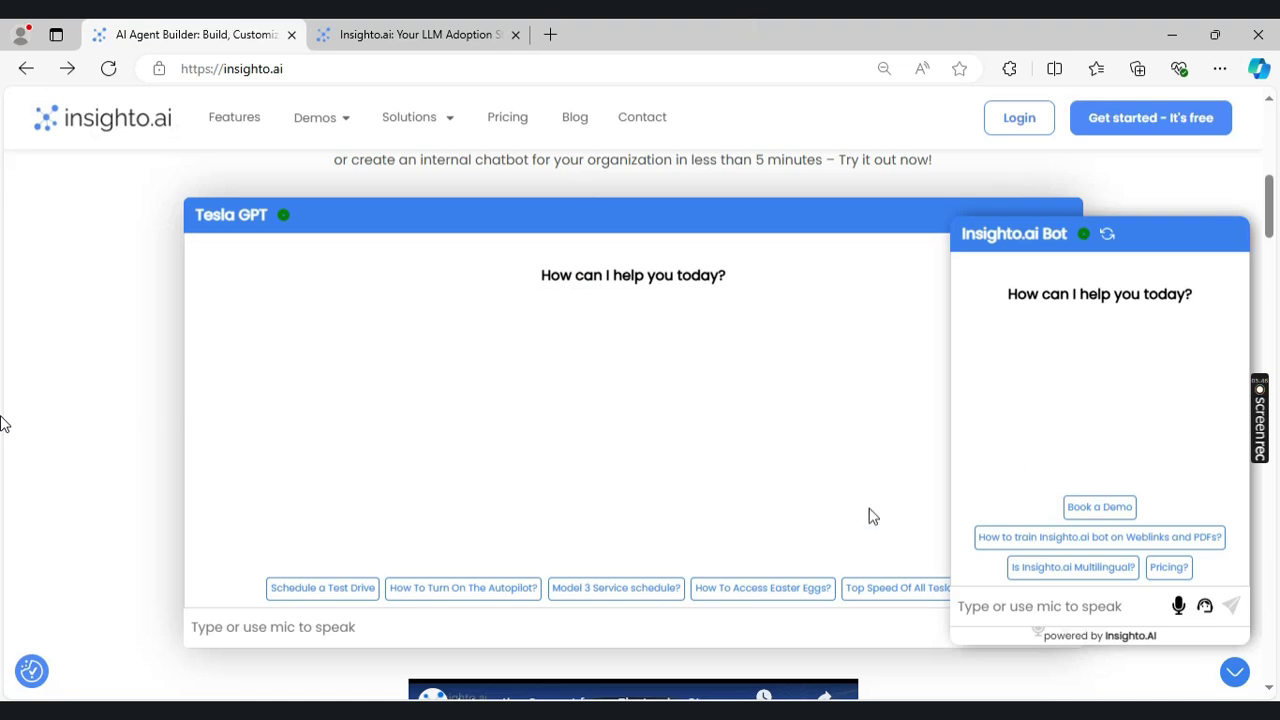
pyautogui.scroll(2, 871, 514)
pyautogui.click(391, 30)
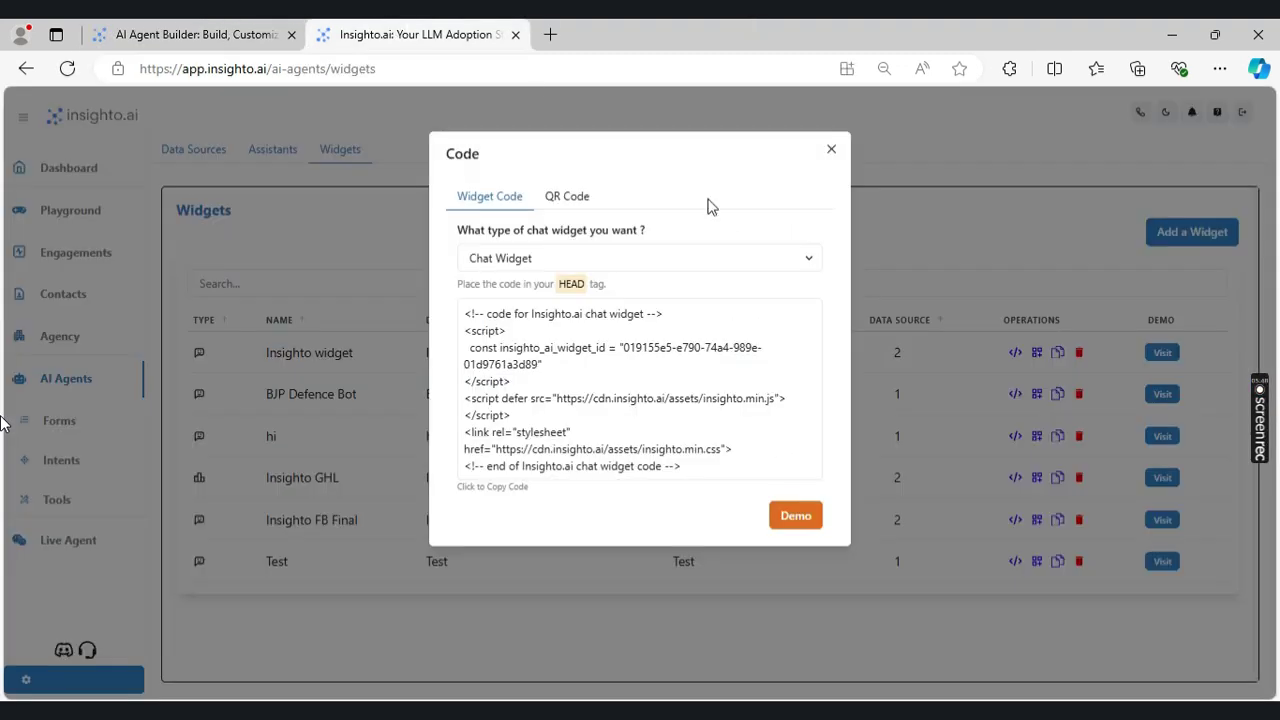
pyautogui.click(829, 152)
pyautogui.click(74, 214)
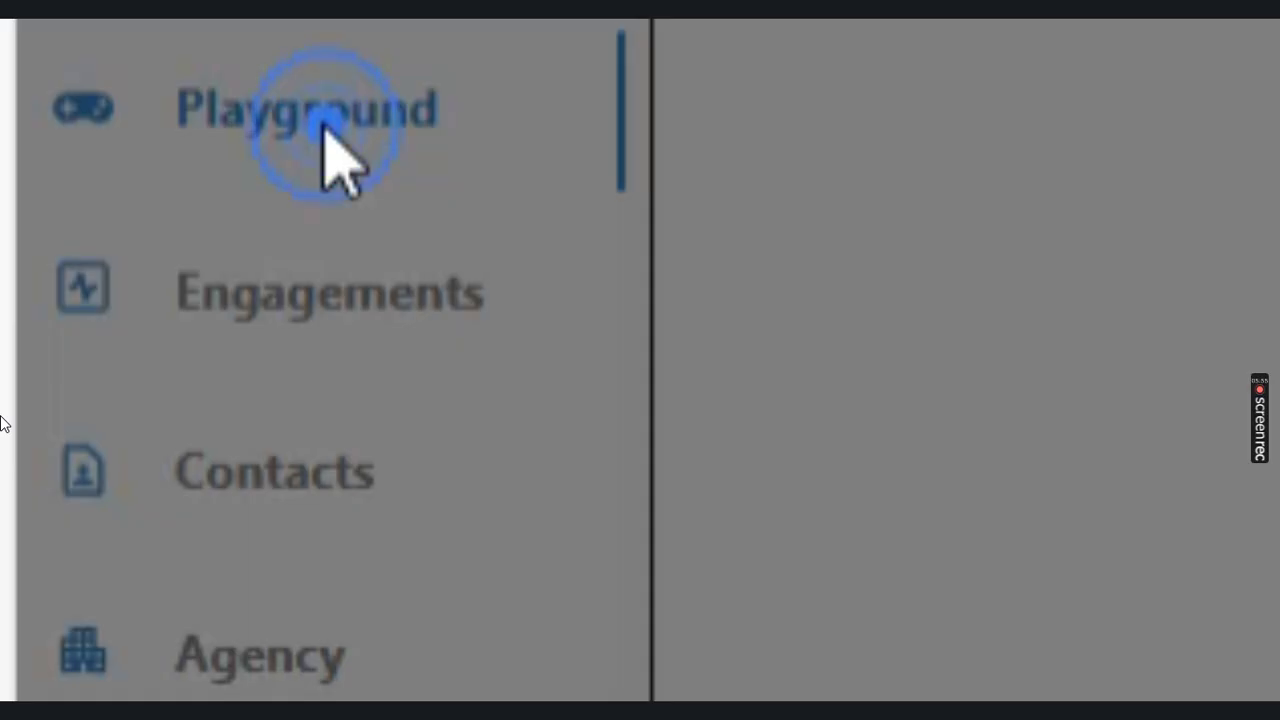
# - Load the Test widget as Test Bot in the Playground, then return to AI Agents
pyautogui.click(206, 174)
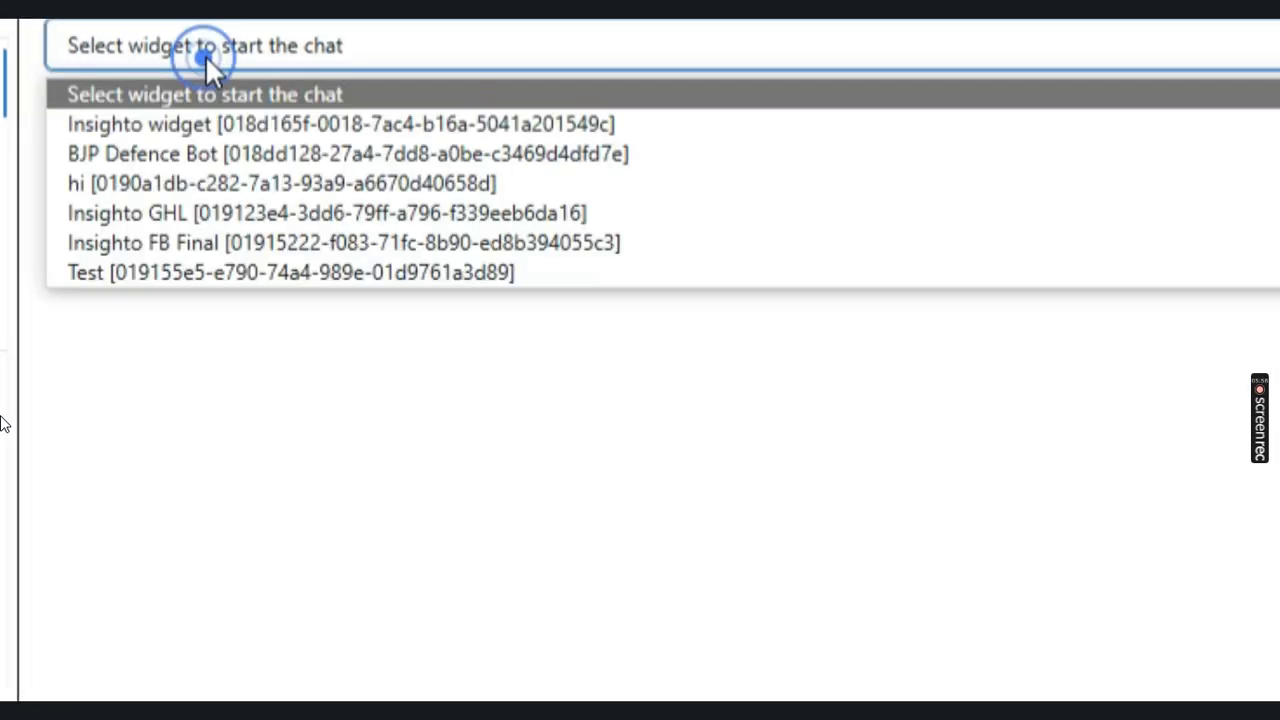
pyautogui.click(160, 274)
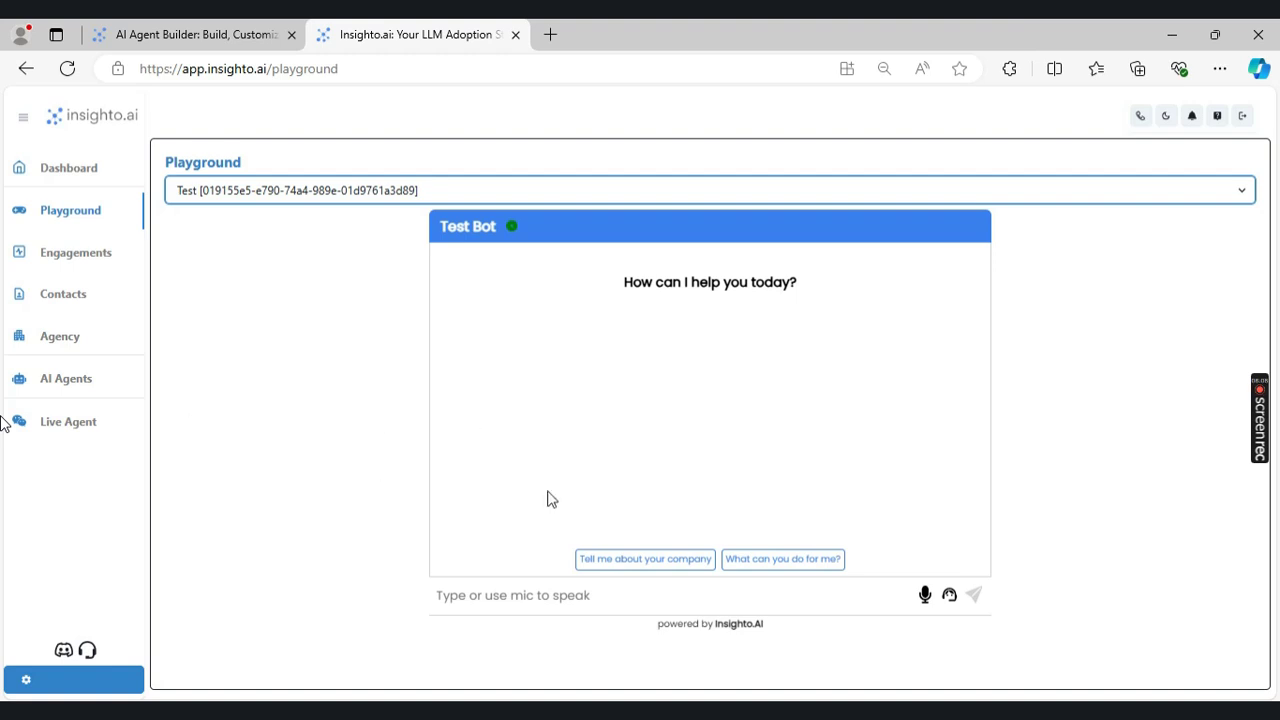
pyautogui.click(64, 382)
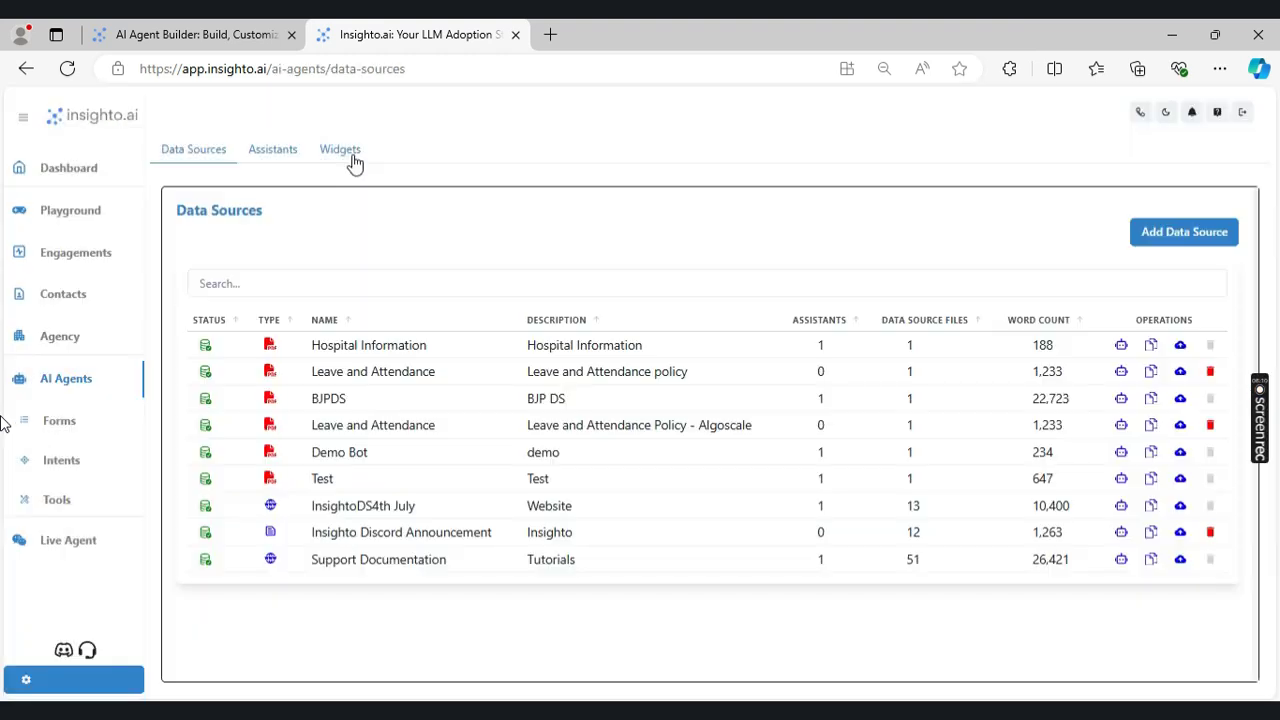
# - On the Test widget, enable Remove Branding, Auto open widget, Hide ice breaker and Show reset button
pyautogui.click(350, 155)
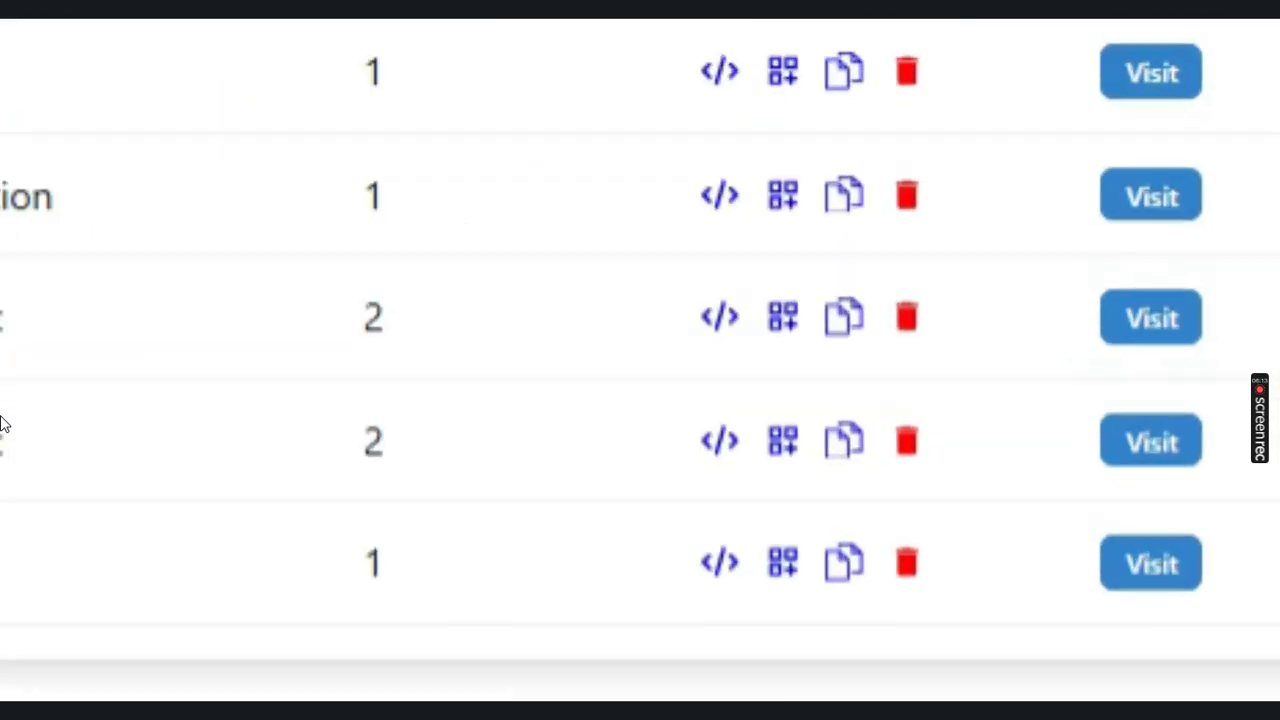
pyautogui.click(779, 568)
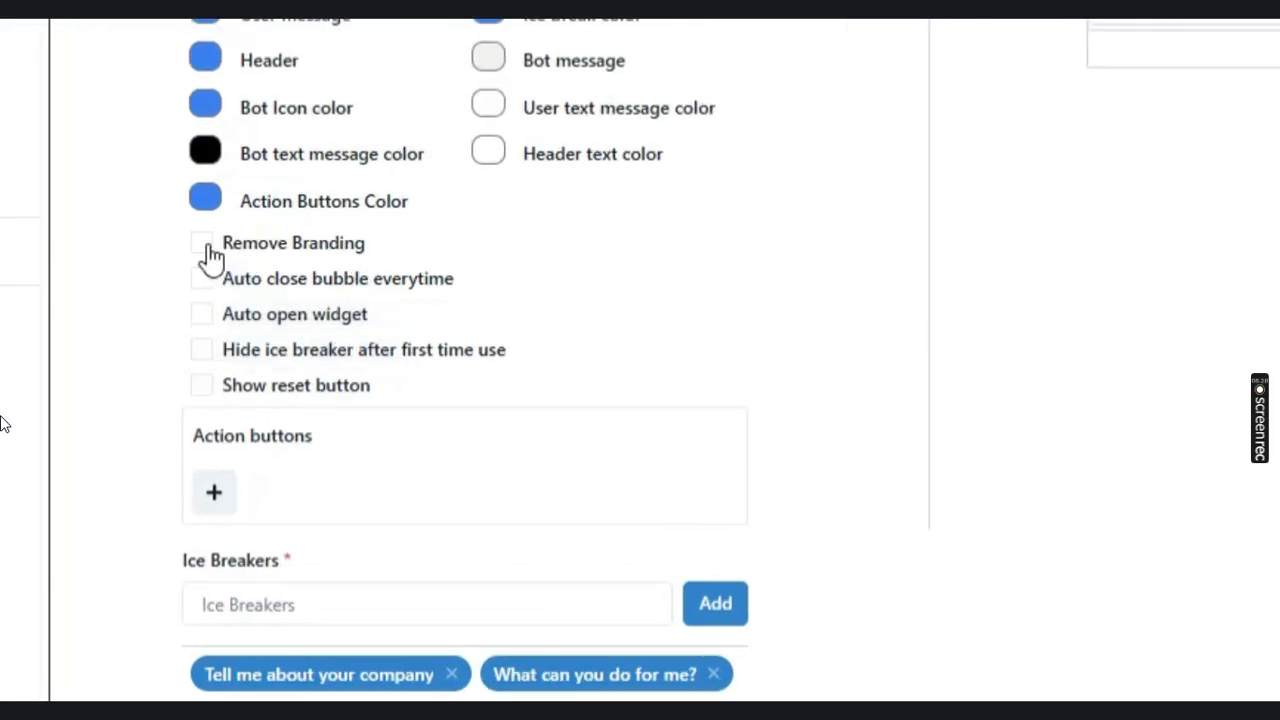
pyautogui.click(206, 245)
pyautogui.click(200, 320)
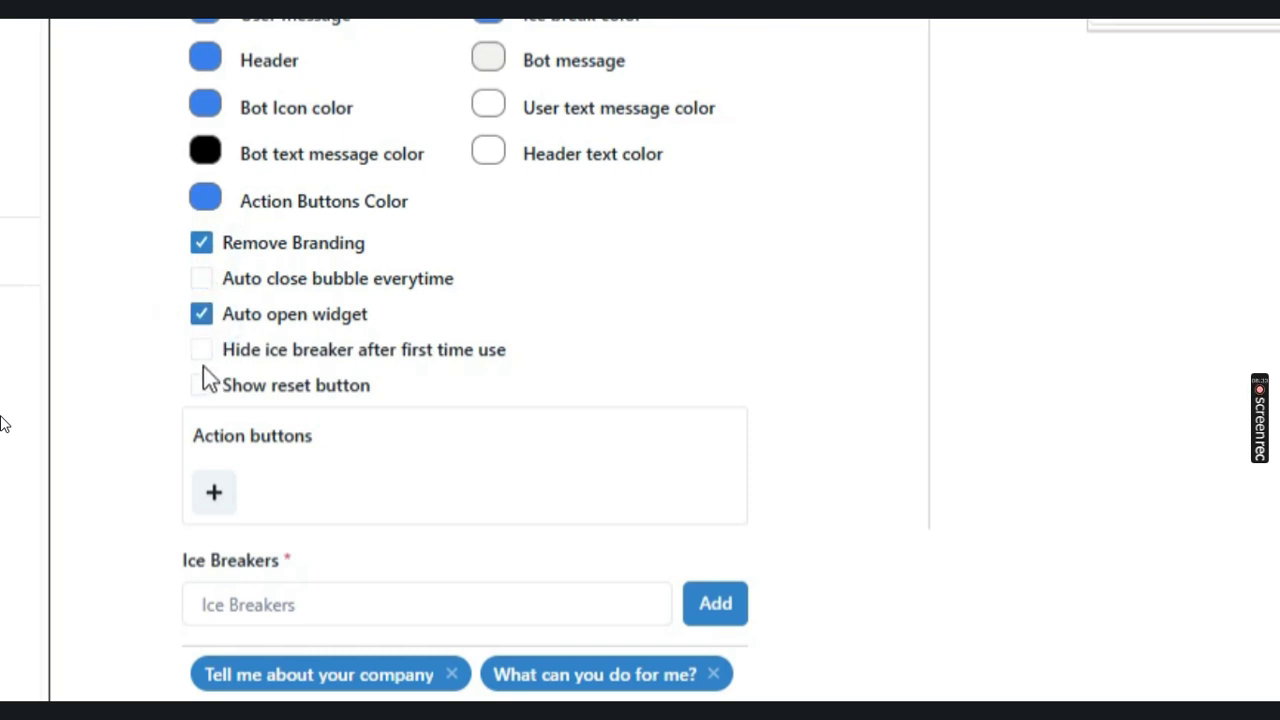
pyautogui.click(200, 352)
pyautogui.click(198, 393)
# - Discard the empty action button entry, save the widget customization and go back
pyautogui.click(198, 487)
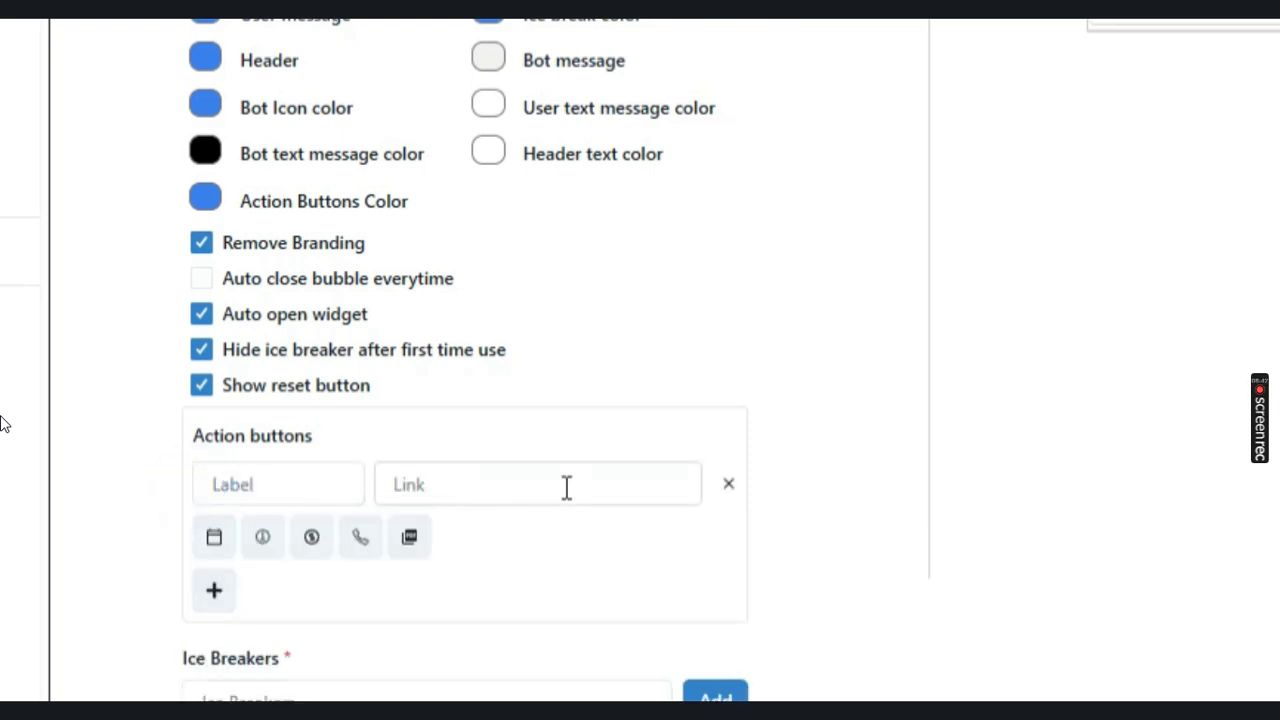
pyautogui.click(726, 484)
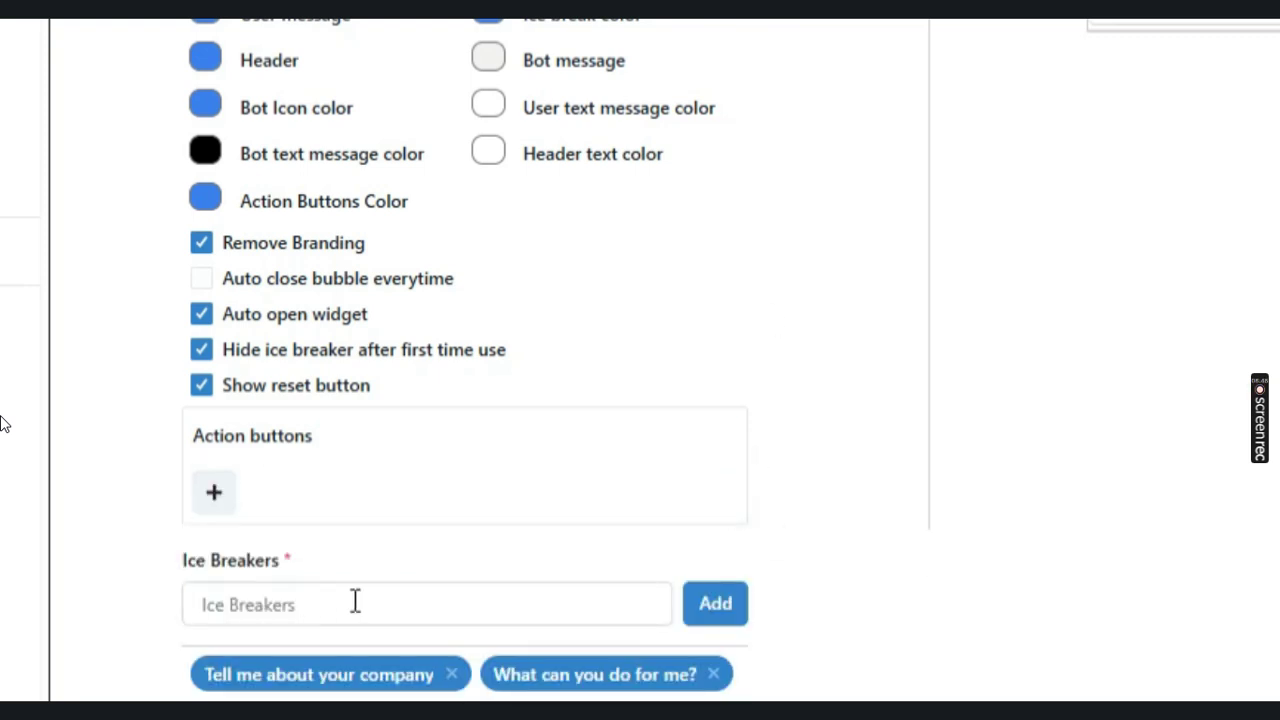
pyautogui.scroll(4, 431, 600)
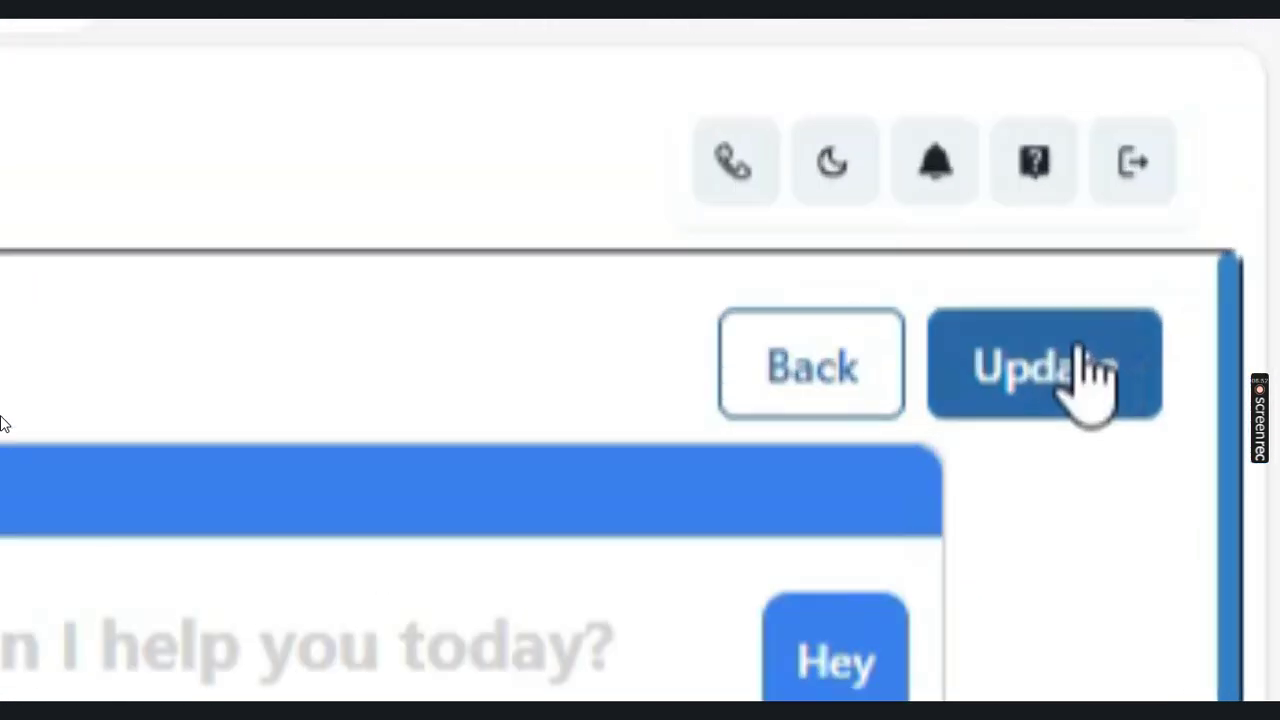
pyautogui.click(1228, 170)
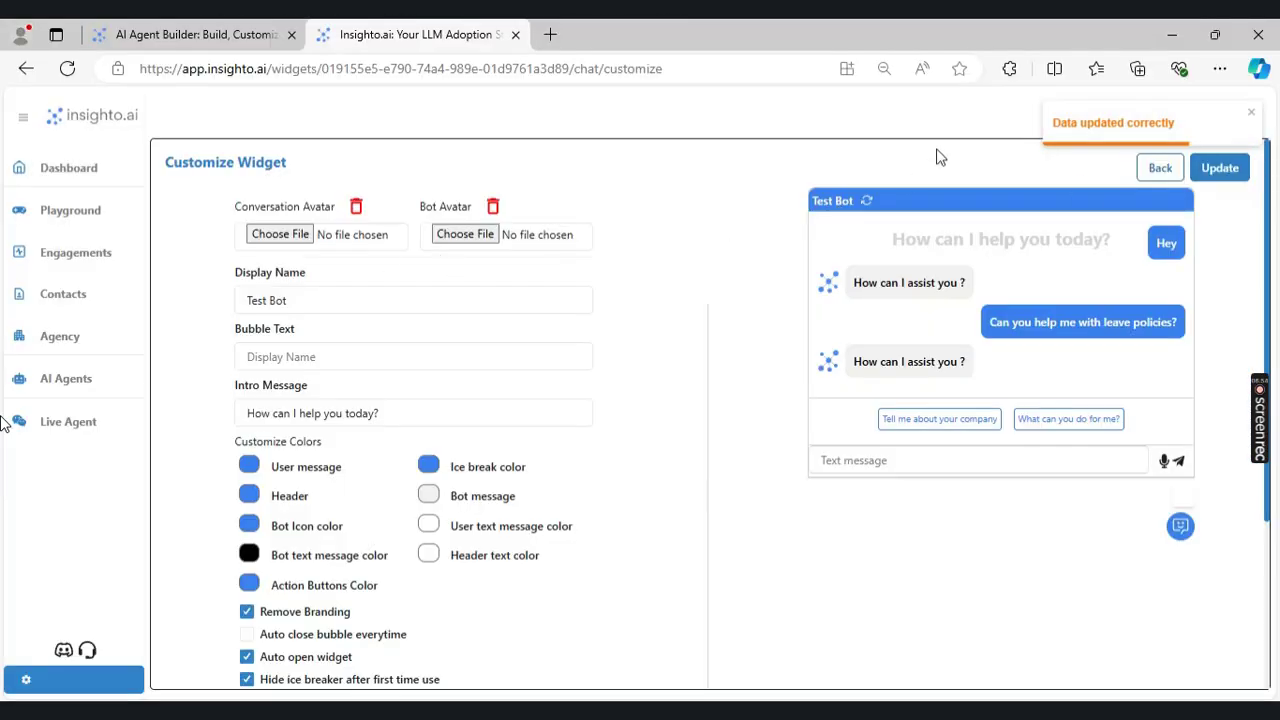
pyautogui.click(1145, 168)
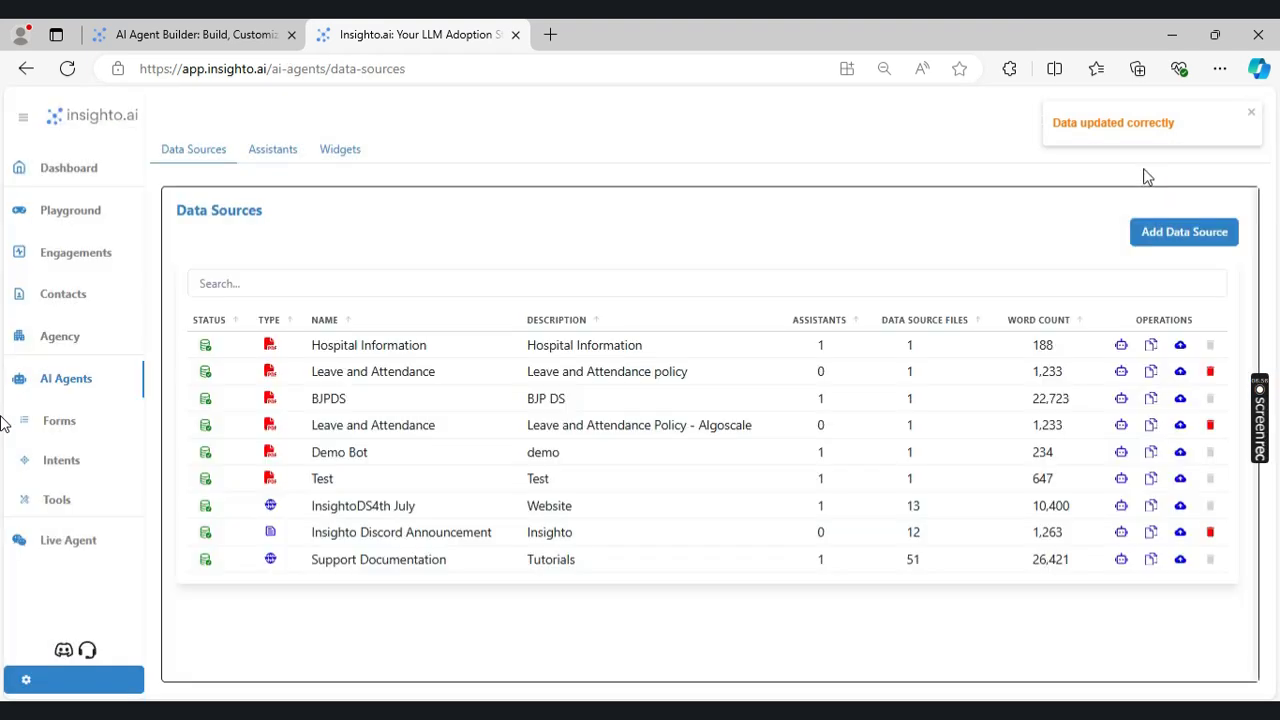